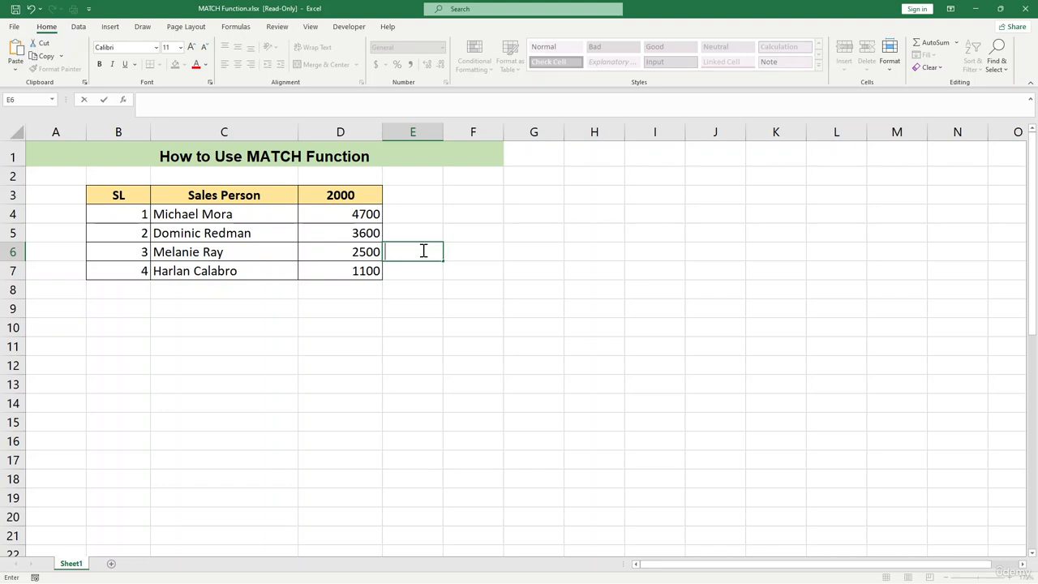
{"action": "left_click", "coordinate": [484, 215]}
{"action": "type", "text": "=MATCH("}
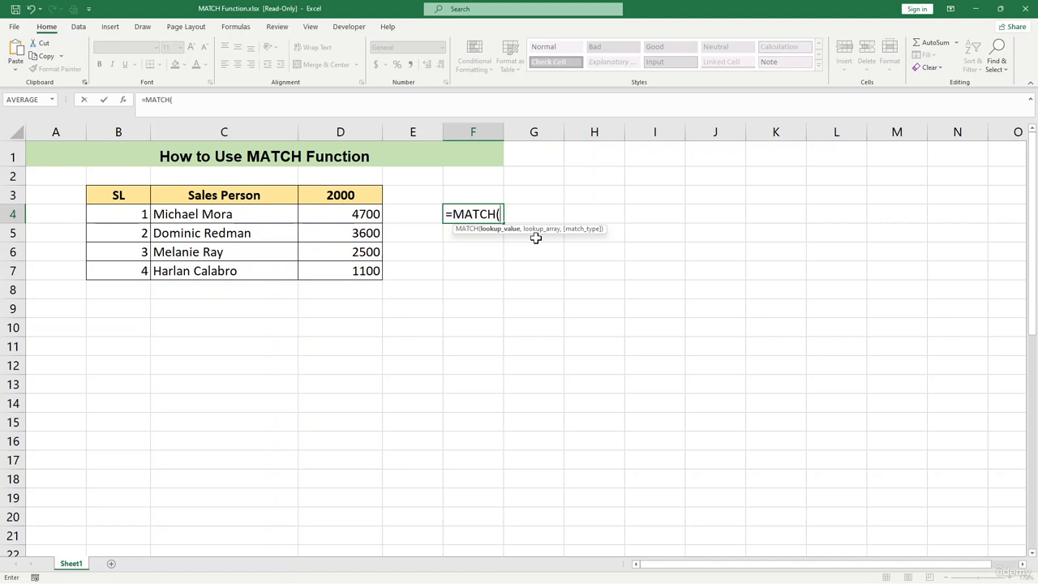
{"action": "key", "text": "BackSpace"}
{"action": "key", "text": "BackSpace"}
{"action": "key", "text": "BackSpace"}
{"action": "key", "text": "BackSpace"}
{"action": "key", "text": "BackSpace"}
{"action": "key", "text": "BackSpace"}
{"action": "key", "text": "BackSpace"}
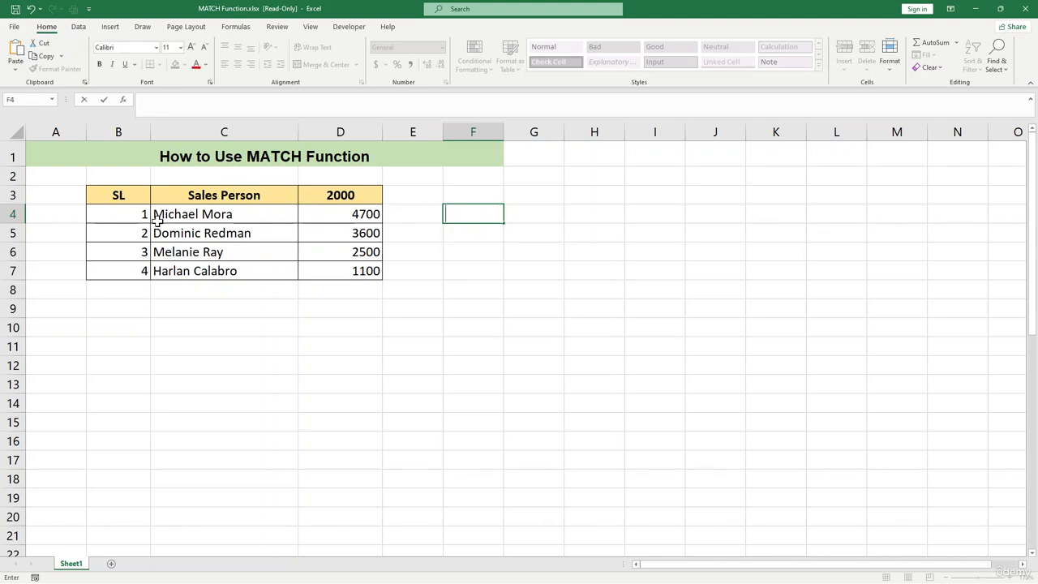
{"action": "left_click", "coordinate": [155, 216]}
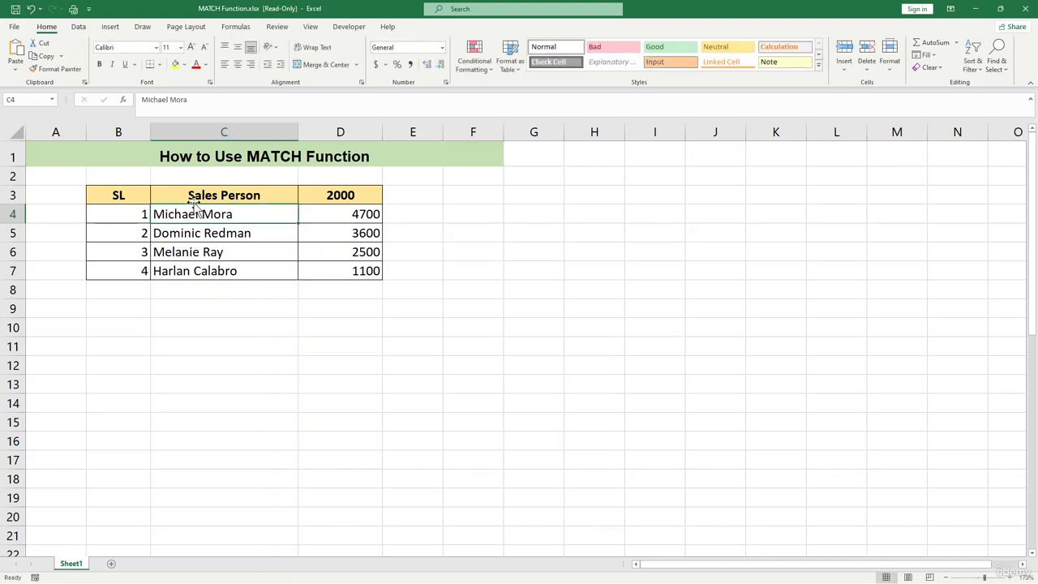
{"action": "left_click", "coordinate": [341, 196]}
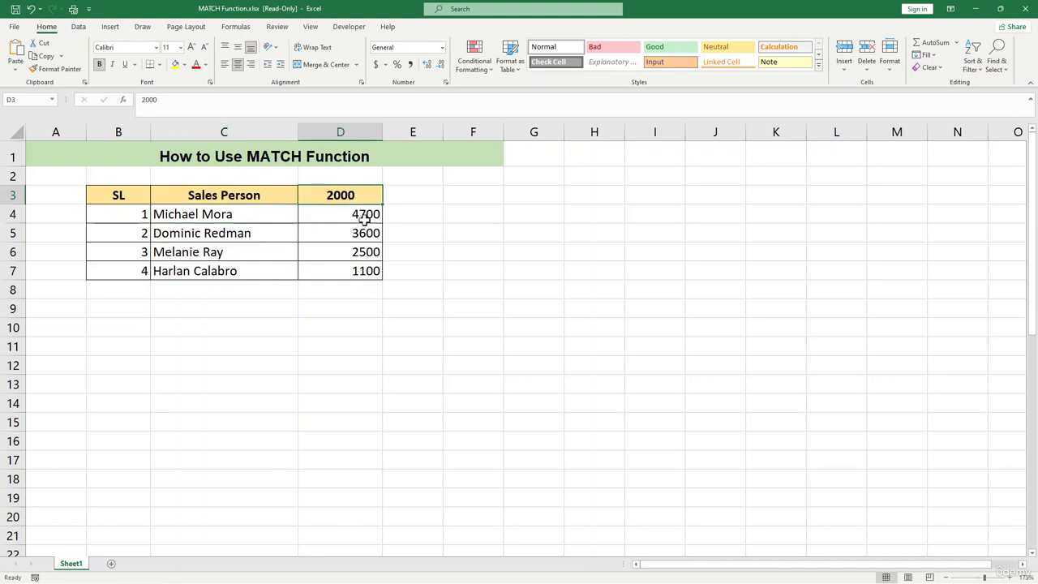
{"action": "left_click", "coordinate": [365, 219]}
{"action": "left_click", "coordinate": [356, 197]}
{"action": "left_click", "coordinate": [358, 214]}
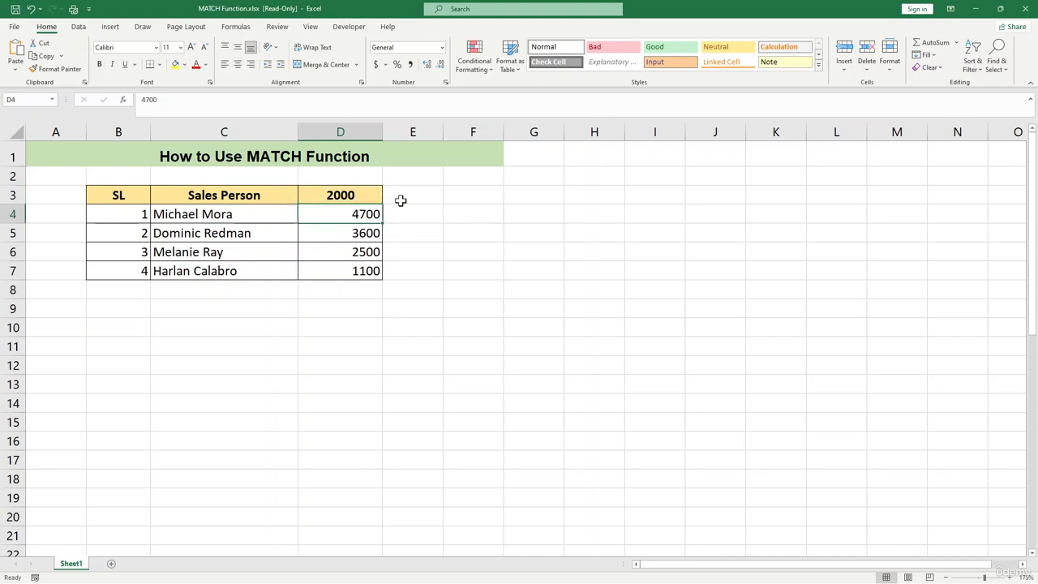
Step: Enter the label "Result" in cell F3
{"action": "left_click", "coordinate": [450, 199]}
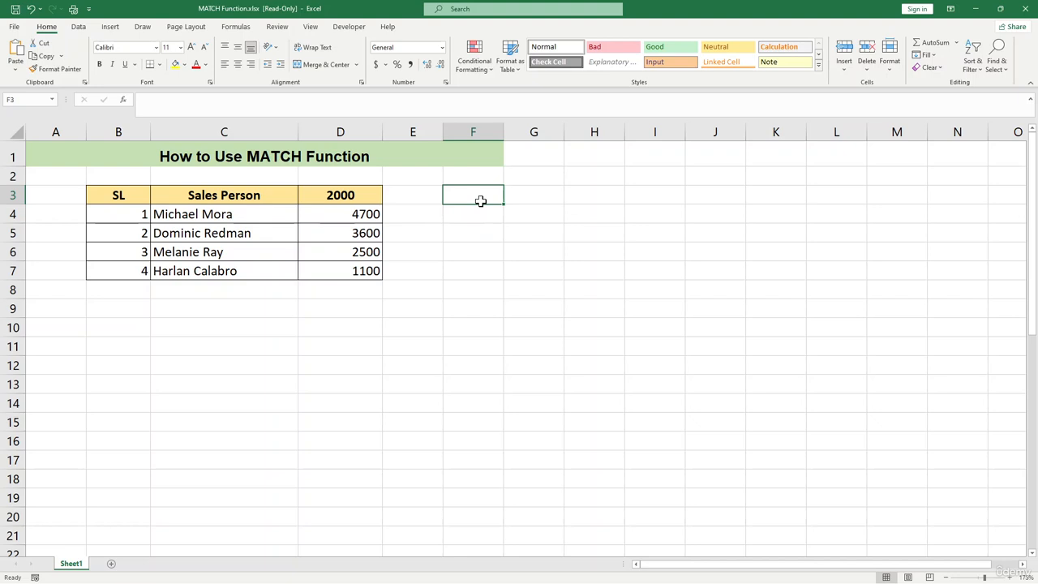
{"action": "type", "text": "rEU"}
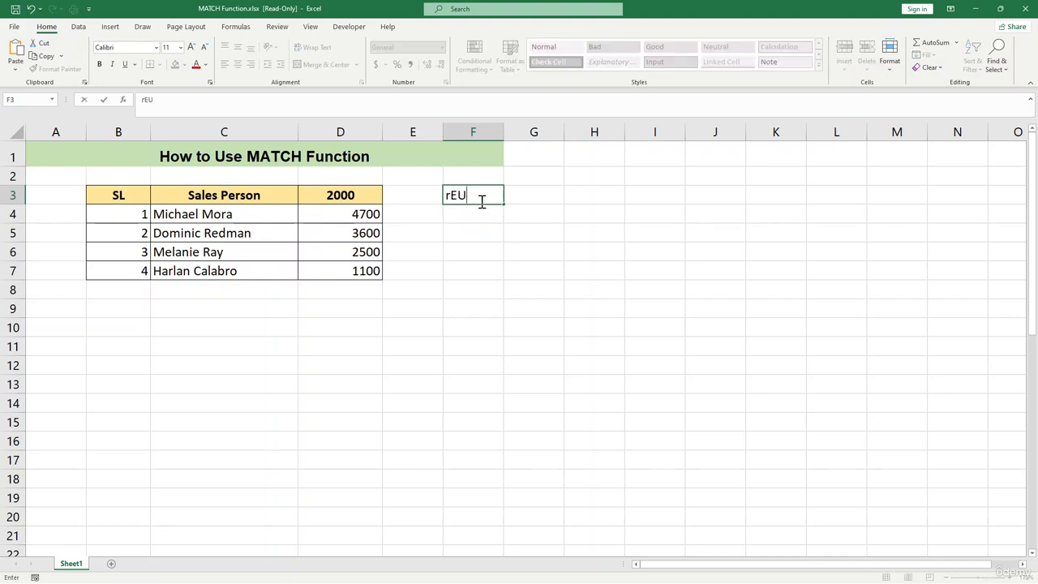
{"action": "key", "text": "BackSpace"}
{"action": "key", "text": "BackSpace"}
{"action": "key", "text": "BackSpace"}
{"action": "type", "text": "Result"}
{"action": "key", "text": "Return"}
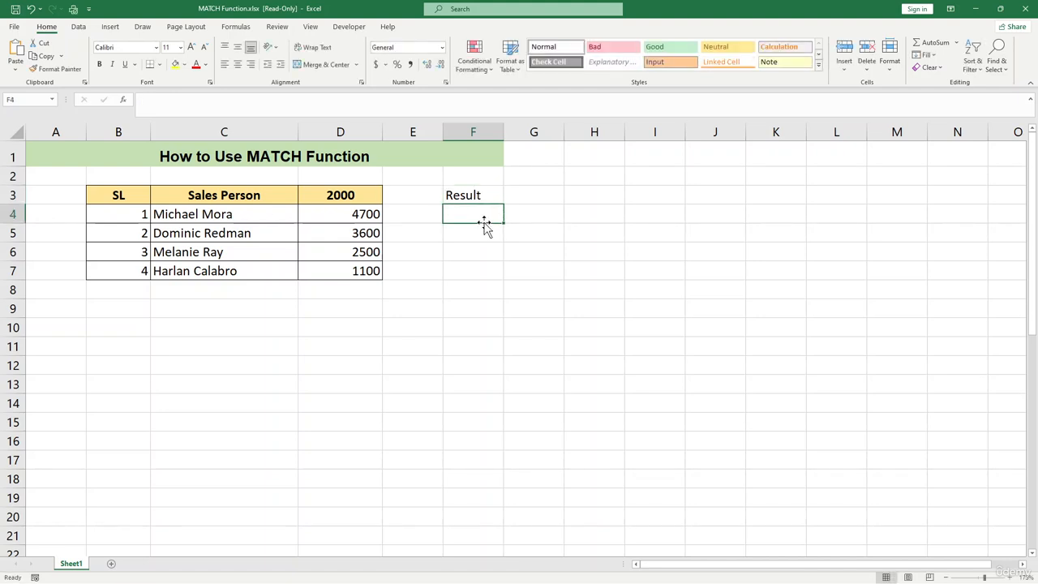
Step: Enter the exact-match formula =MATCH(G3,C4:C7,0) in cell F4 to look up a sales person's position in the list
{"action": "type", "text": "=mat"}
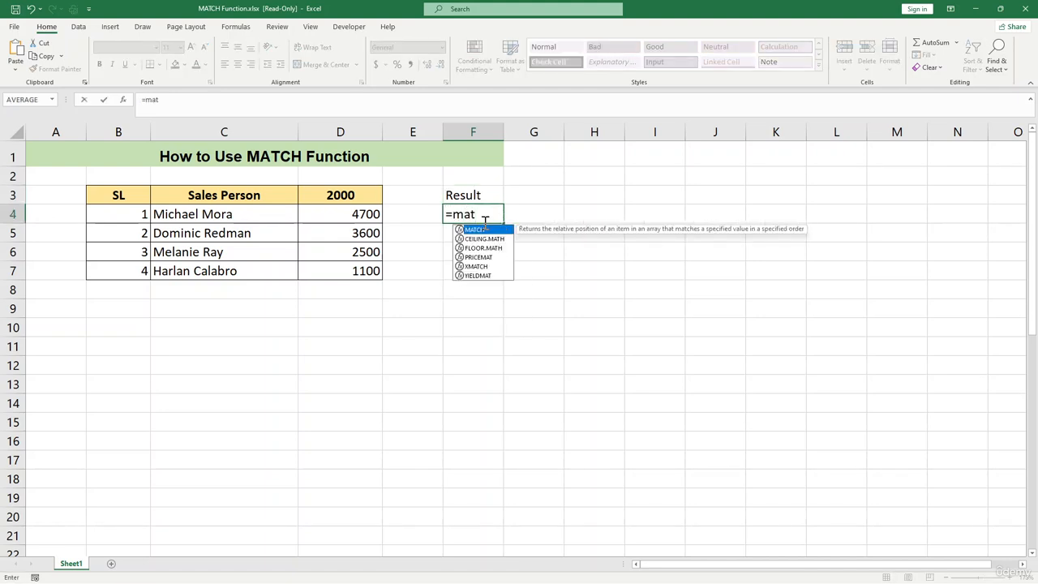
{"action": "key", "text": "Tab"}
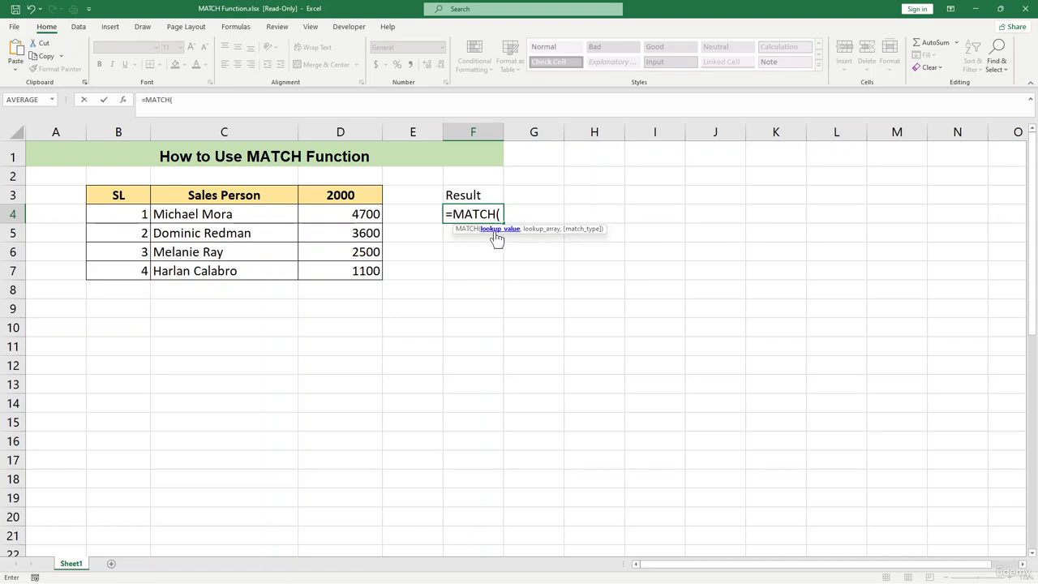
{"action": "left_click", "coordinate": [540, 194]}
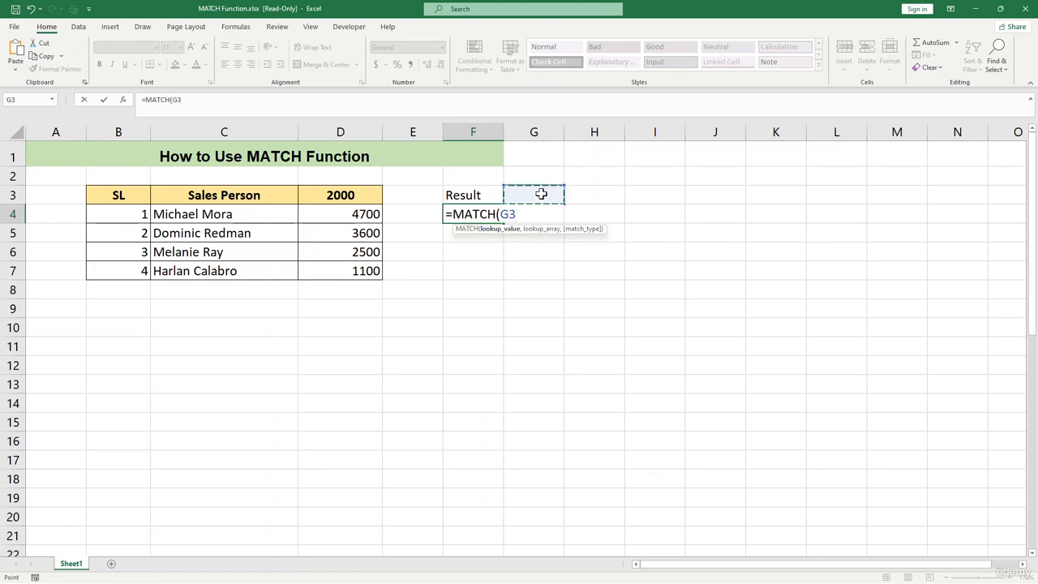
{"action": "type", "text": ","}
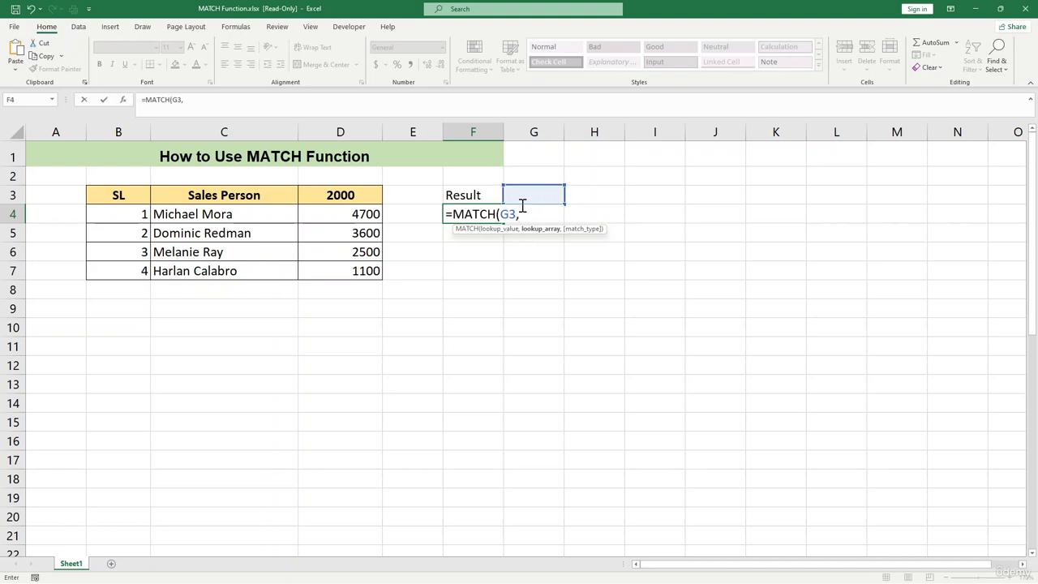
{"action": "left_click_drag", "start_coordinate": [209, 212], "coordinate": [208, 269]}
{"action": "type", "text": ","}
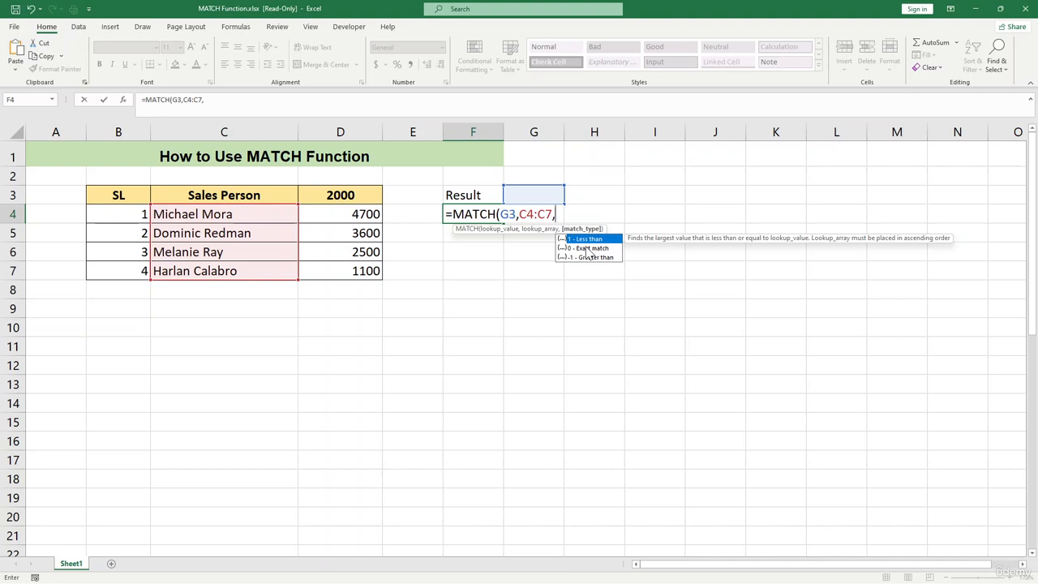
{"action": "type", "text": "0)"}
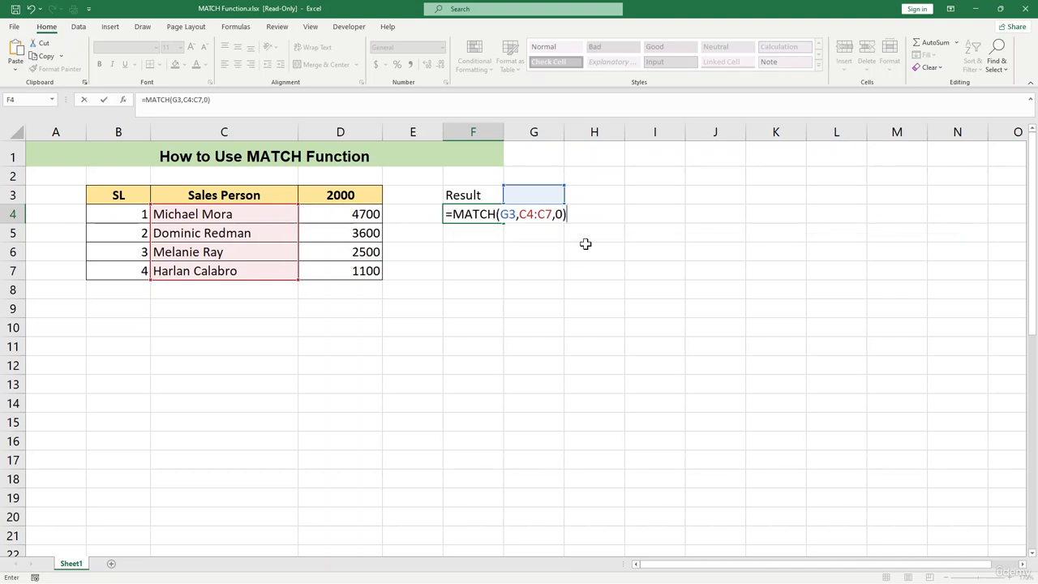
{"action": "key", "text": "Return"}
{"action": "left_click", "coordinate": [472, 213]}
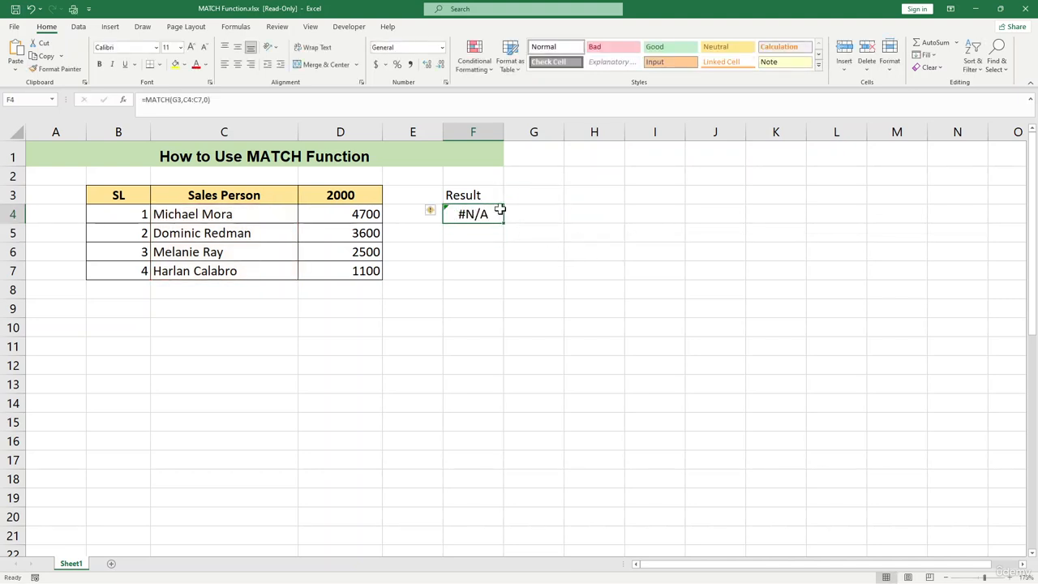
Step: Enter the name of the sales person in row 7 as the lookup value in G3 and fit column G to its width
{"action": "left_click", "coordinate": [531, 197]}
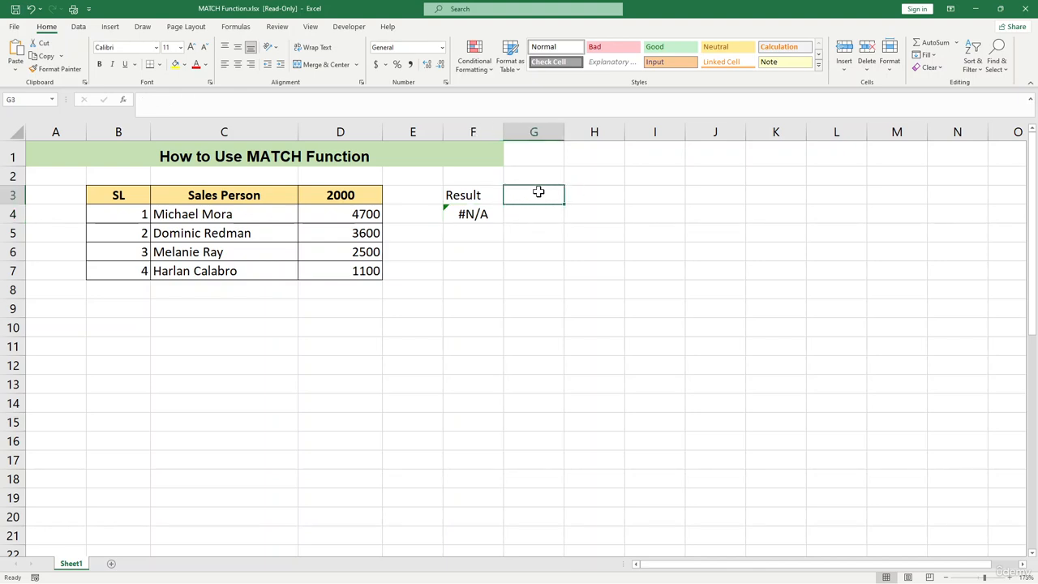
{"action": "type", "text": "Ha"}
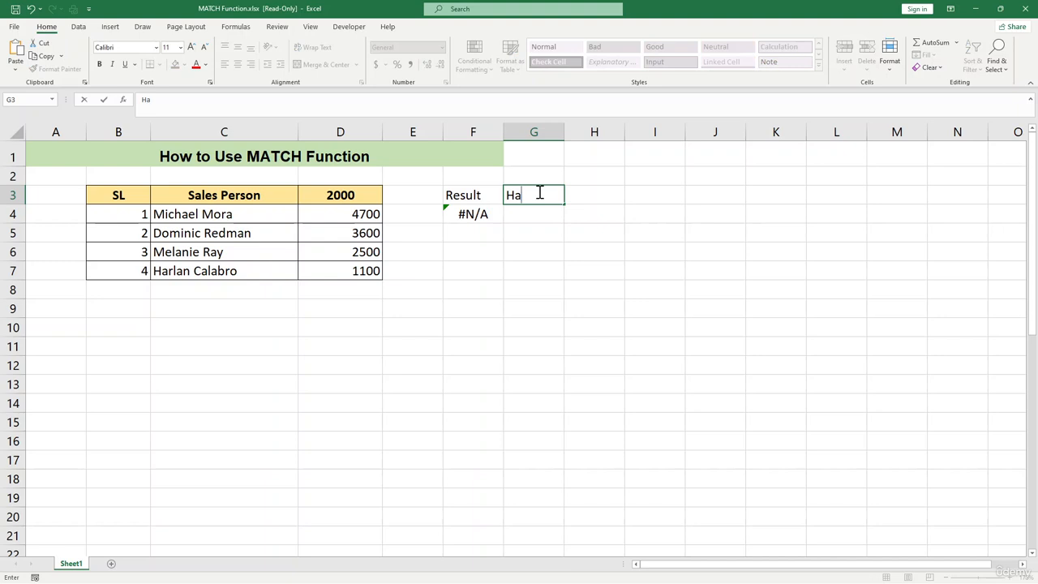
{"action": "type", "text": "rlan Calarbr"}
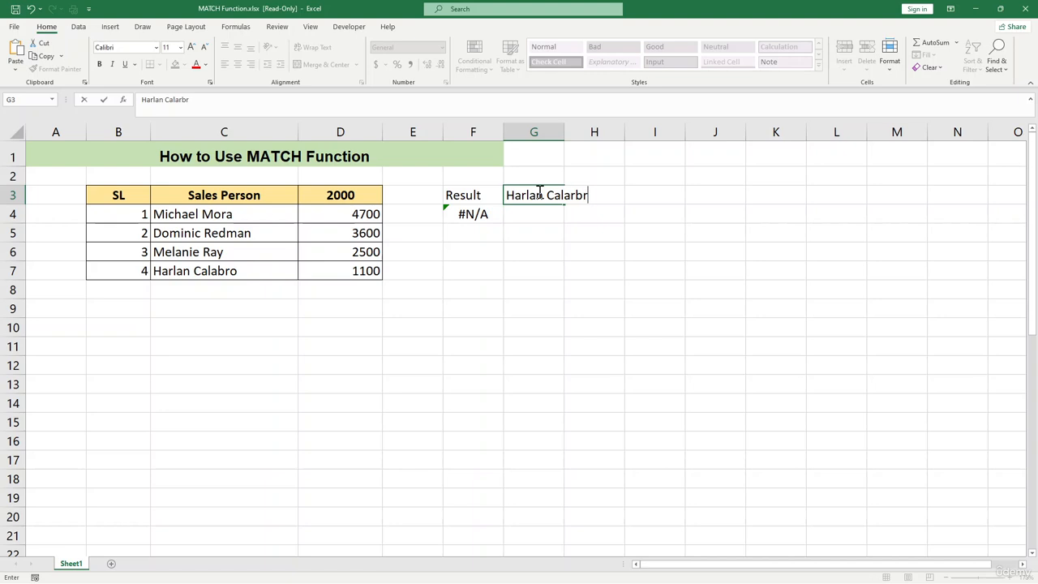
{"action": "type", "text": "o"}
{"action": "key", "text": "Return"}
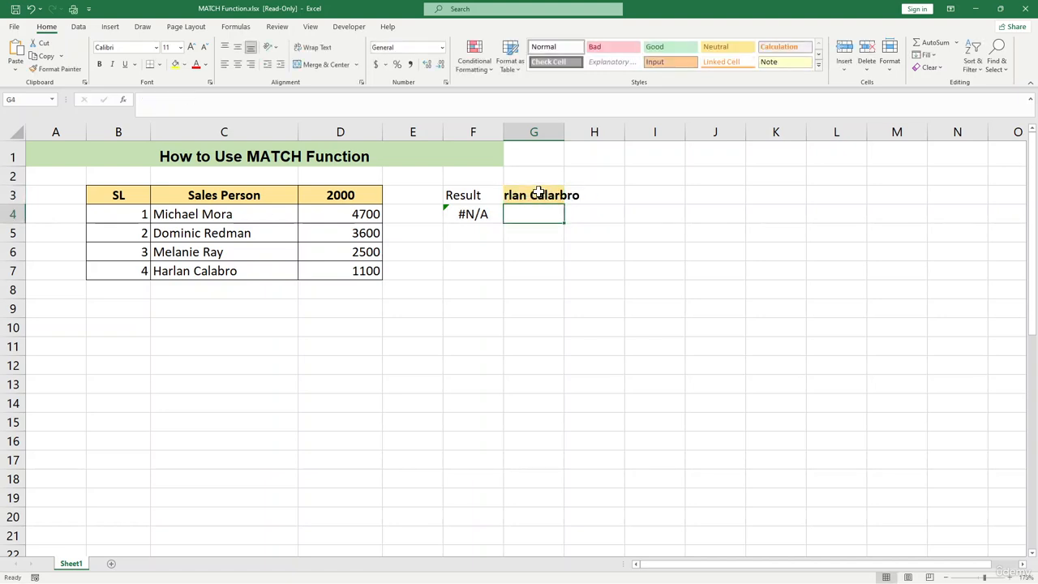
{"action": "left_click", "coordinate": [538, 192]}
{"action": "double_click", "coordinate": [564, 131]}
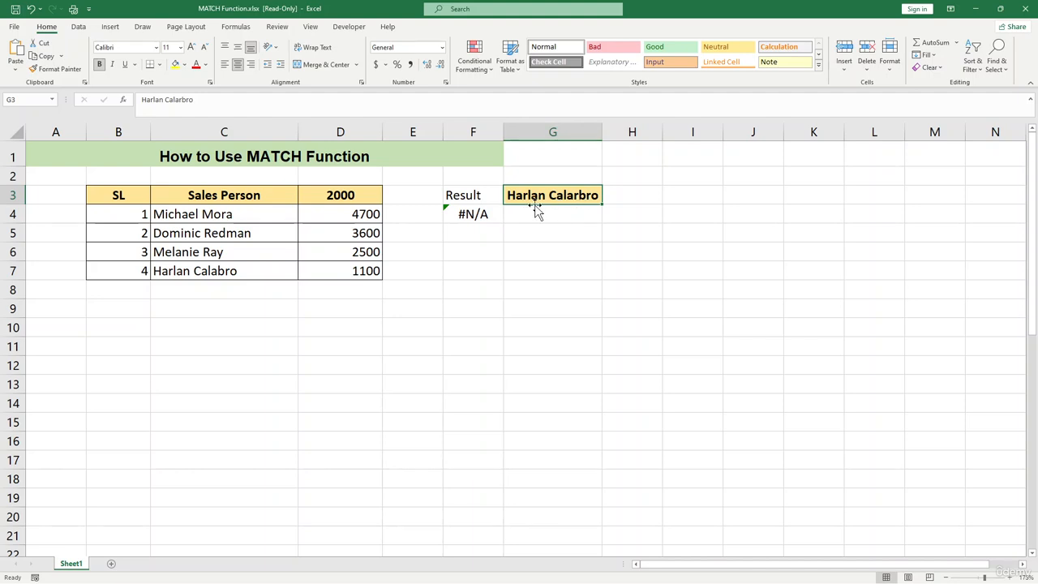
Step: Correct the spelling of the name in G3 by removing the extra "r" so it matches the entry in C7
{"action": "double_click", "coordinate": [580, 194]}
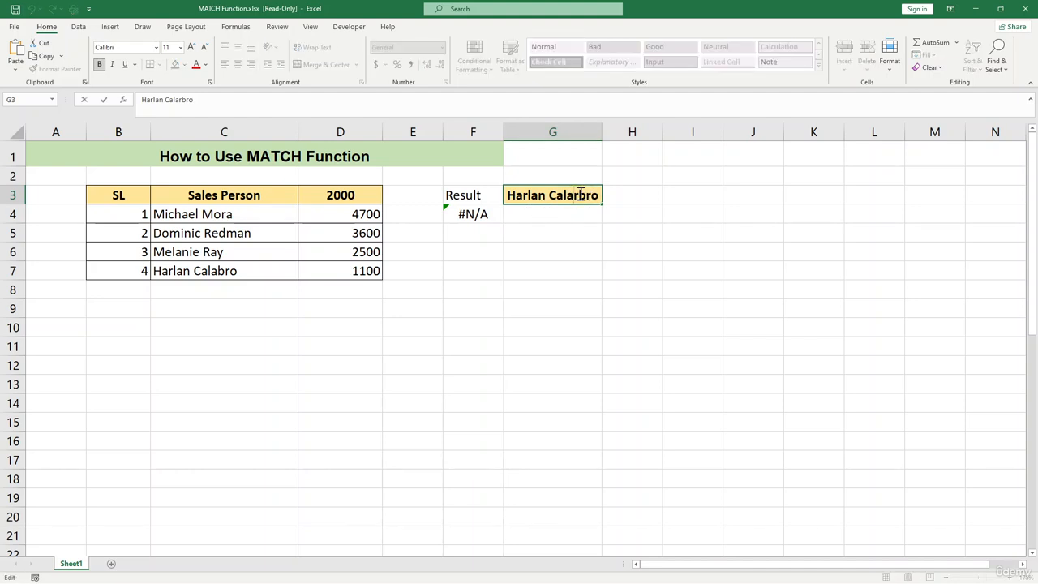
{"action": "key", "text": "BackSpace"}
{"action": "key", "text": "Return"}
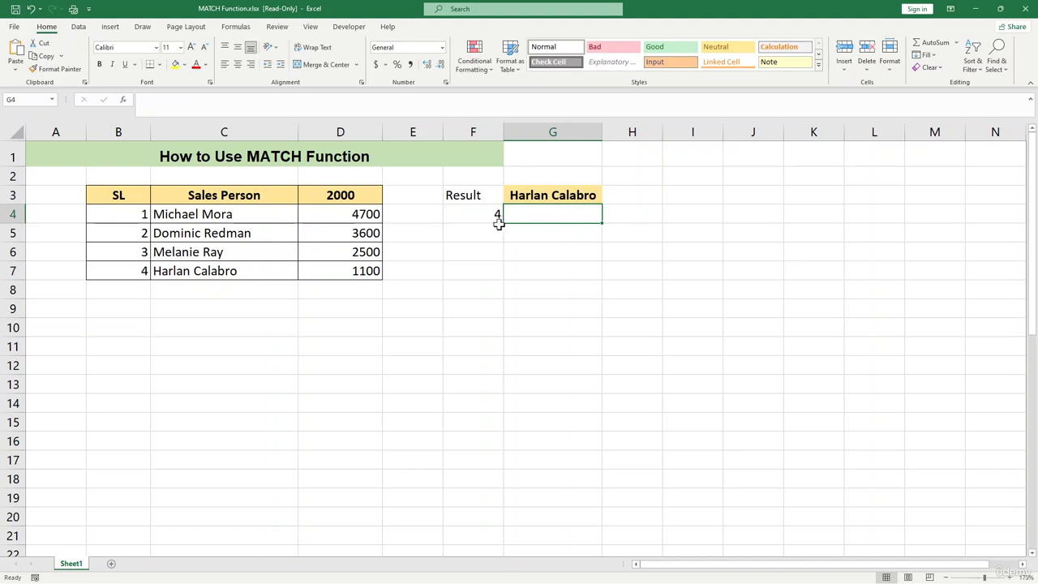
{"action": "left_click", "coordinate": [495, 219]}
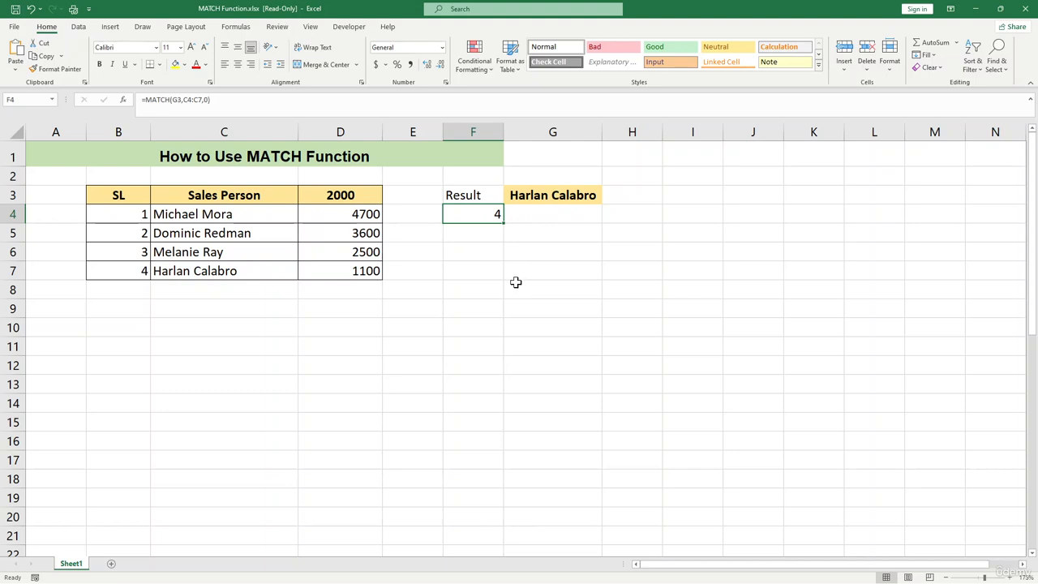
Step: Review the match type options of the MATCH formula in F4, leaving the argument at 0 for an exact match
{"action": "left_click", "coordinate": [545, 193]}
{"action": "left_click", "coordinate": [460, 211]}
{"action": "left_click", "coordinate": [206, 99]}
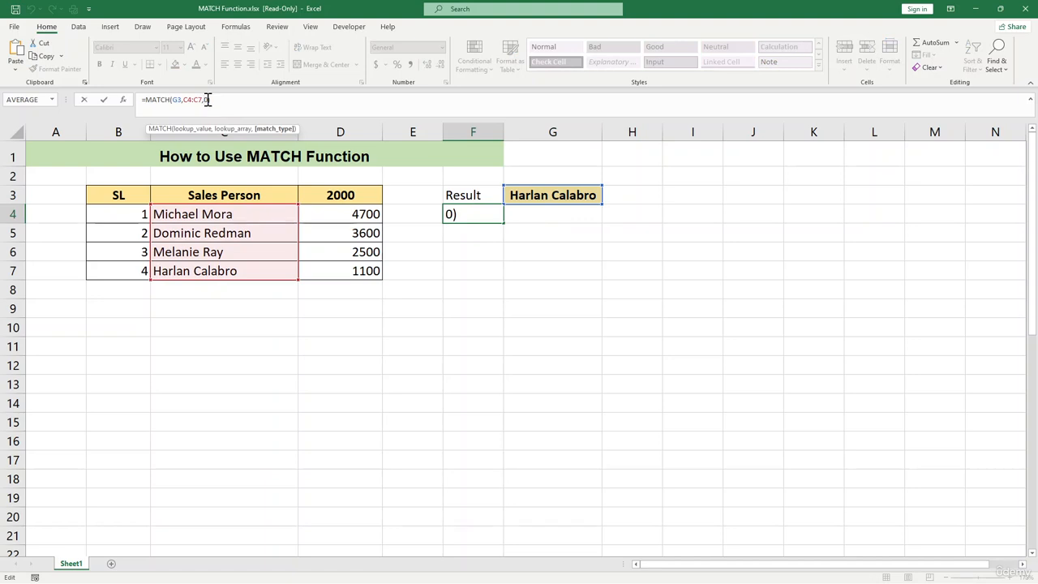
{"action": "key", "text": "BackSpace"}
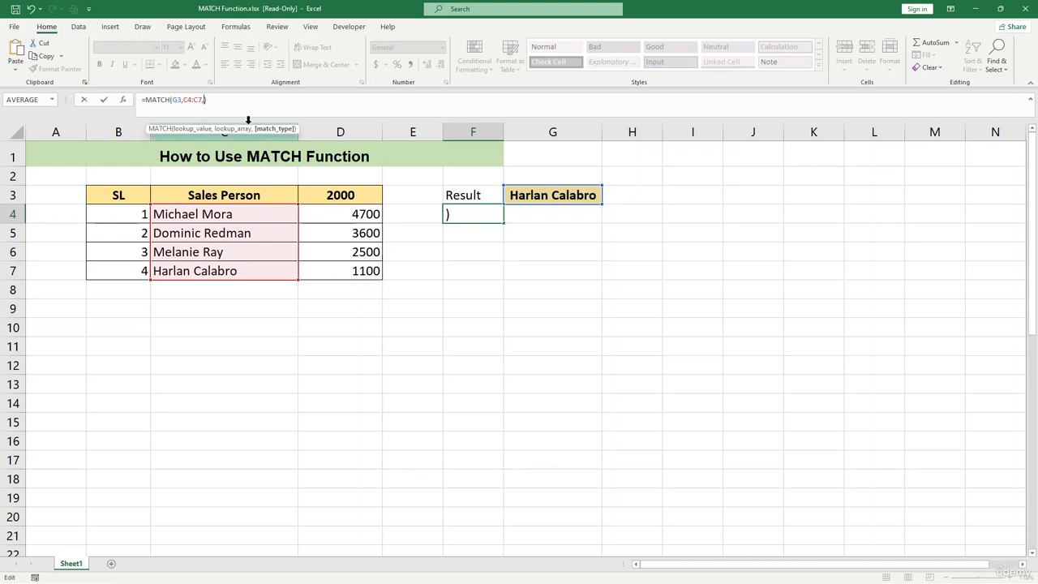
{"action": "type", "text": "-"}
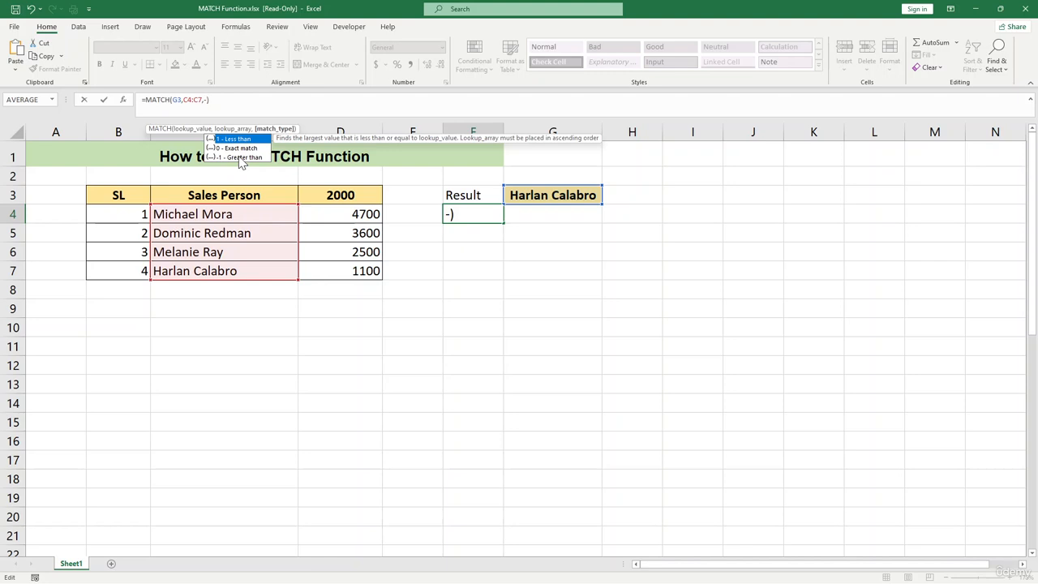
{"action": "key", "text": "BackSpace"}
{"action": "type", "text": "0"}
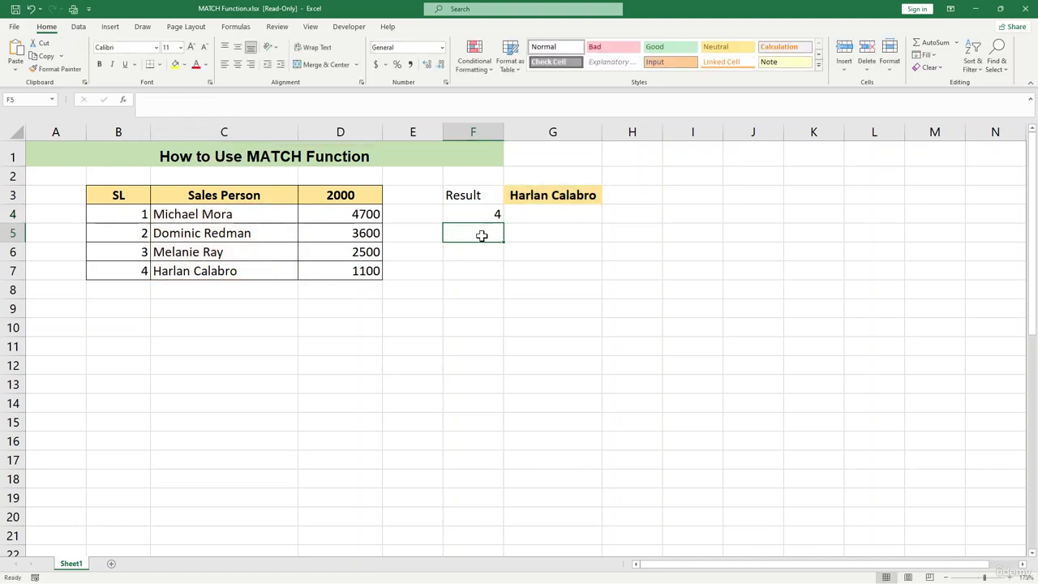
Step: Enter 4500 in cell H3 as the sales value for a second lookup
{"action": "left_click", "coordinate": [641, 196]}
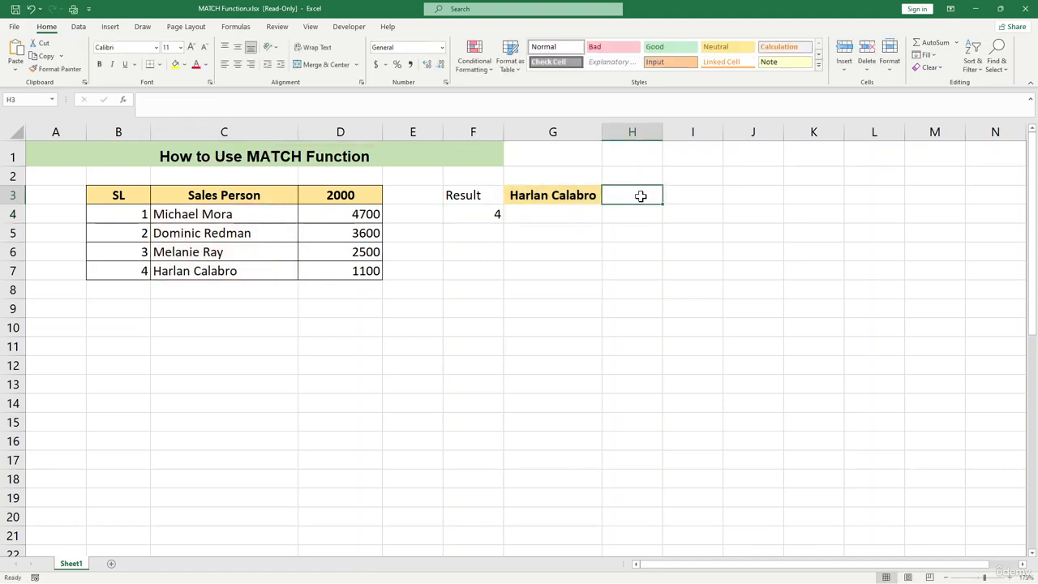
{"action": "type", "text": "47"}
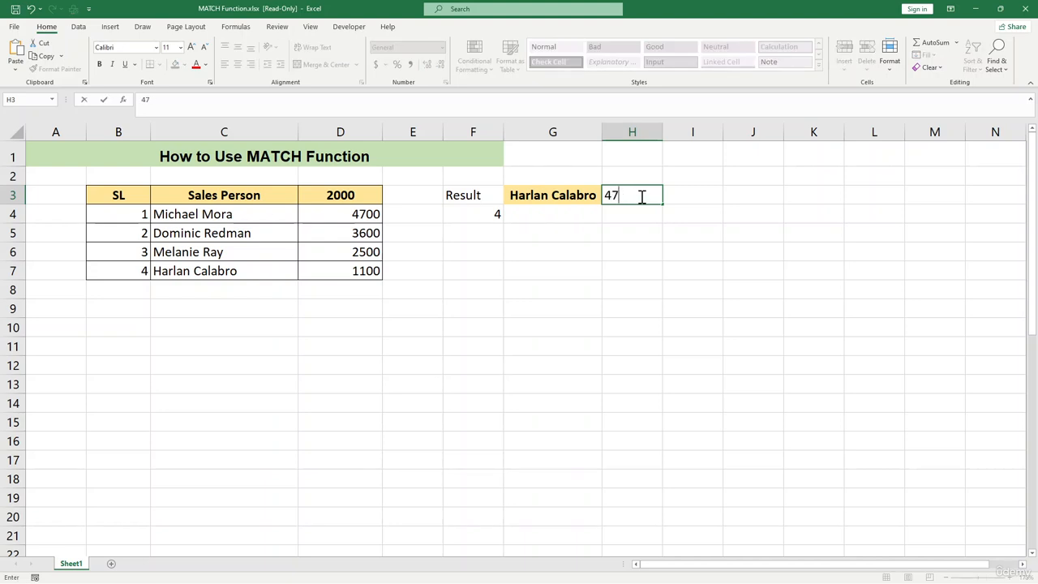
{"action": "type", "text": "000"}
{"action": "left_click", "coordinate": [556, 232]}
Step: Enter the formula =MATCH(H3,D4:D7,1) in F5 to find the position of the H3 sales value with the less-than match type
{"action": "left_click", "coordinate": [477, 235]}
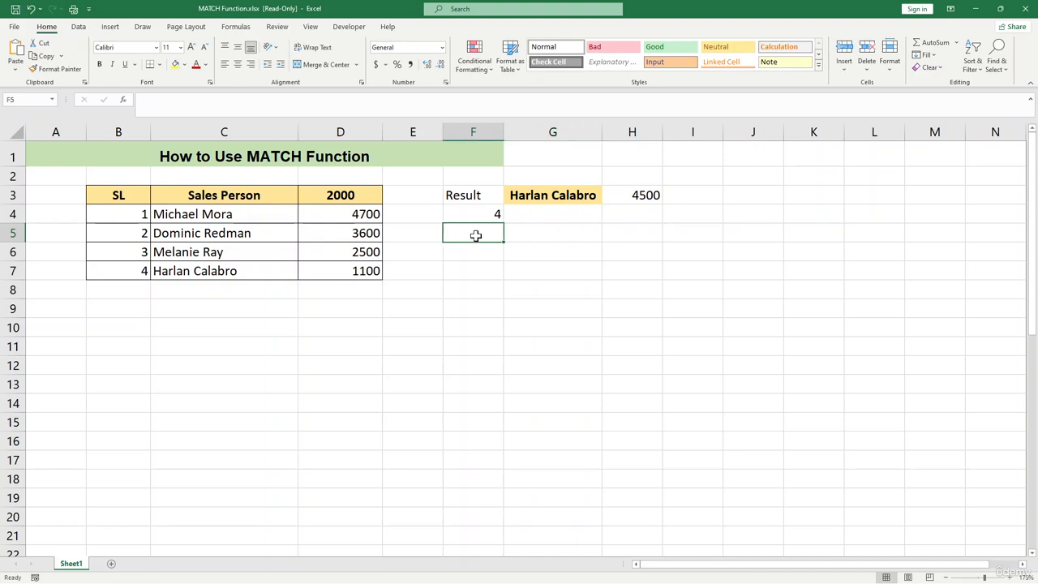
{"action": "type", "text": "=mat"}
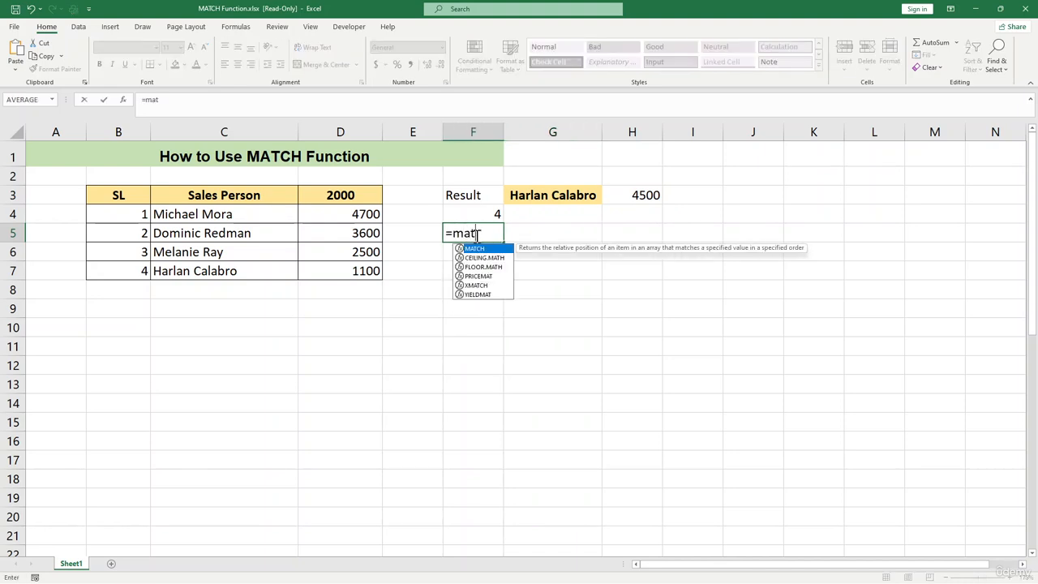
{"action": "key", "text": "Tab"}
{"action": "left_click", "coordinate": [642, 195]}
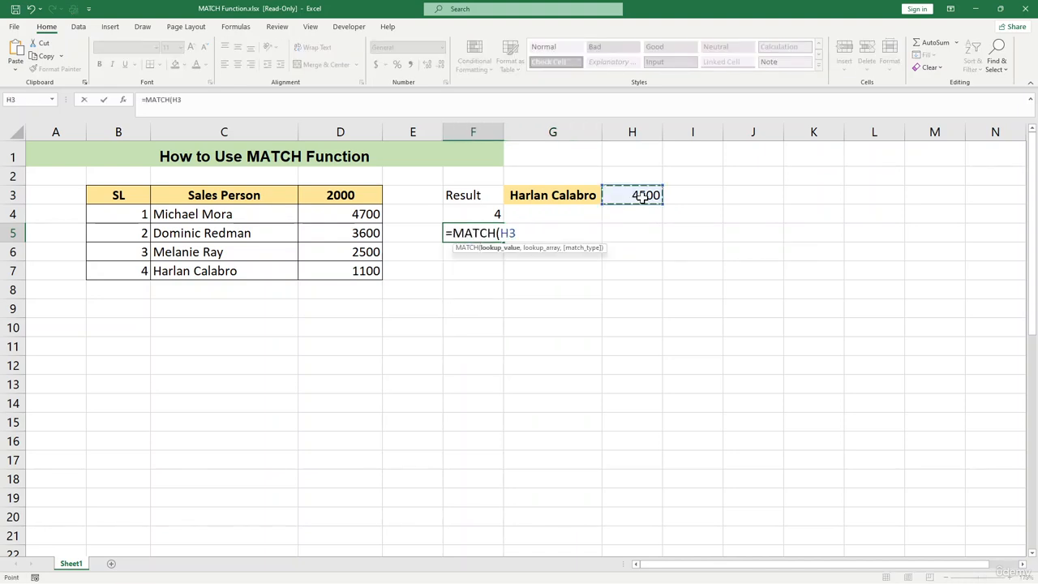
{"action": "type", "text": ","}
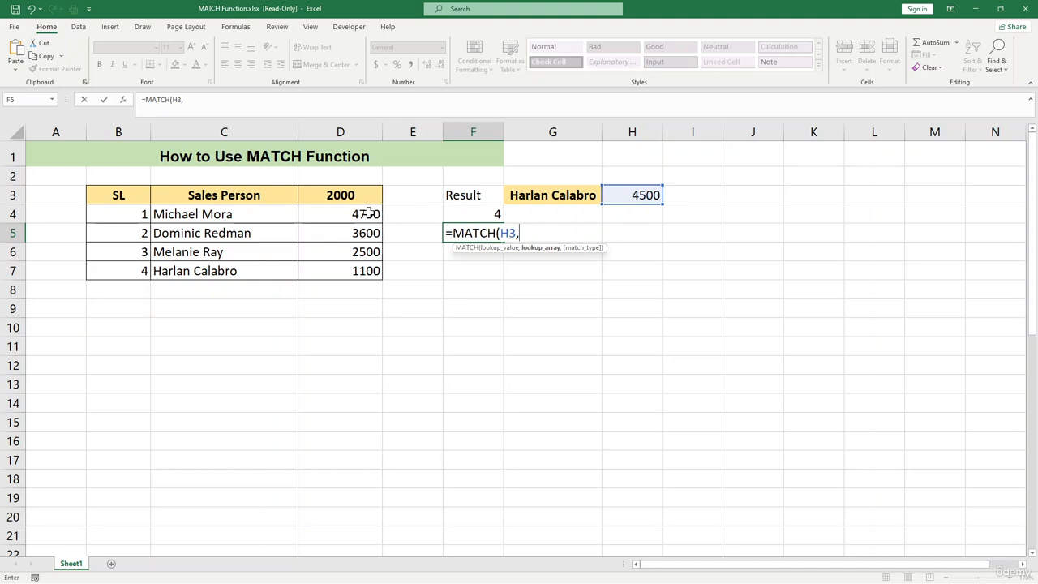
{"action": "left_click_drag", "start_coordinate": [369, 213], "coordinate": [366, 271]}
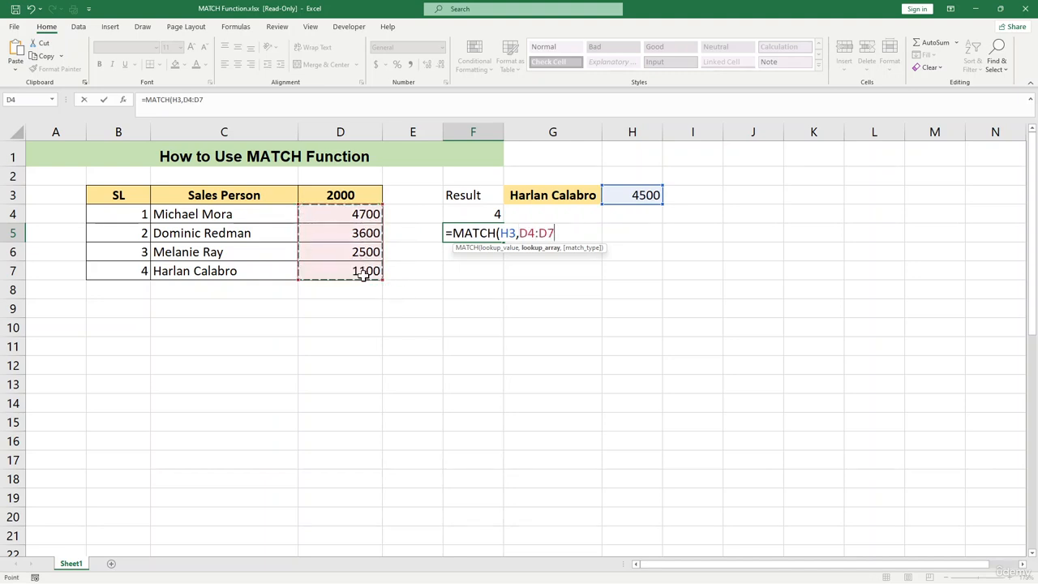
{"action": "type", "text": ","}
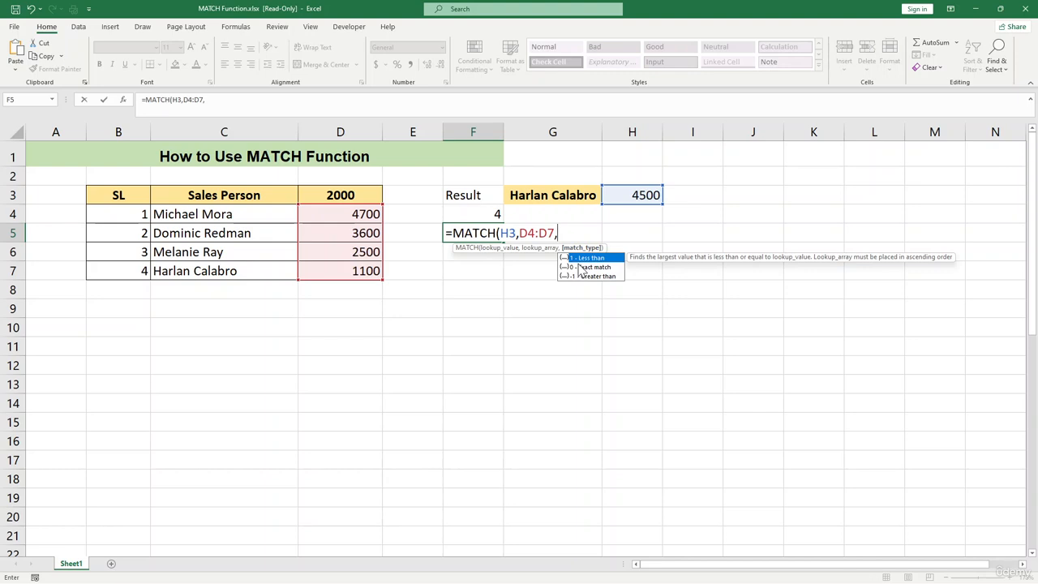
{"action": "type", "text": "1"}
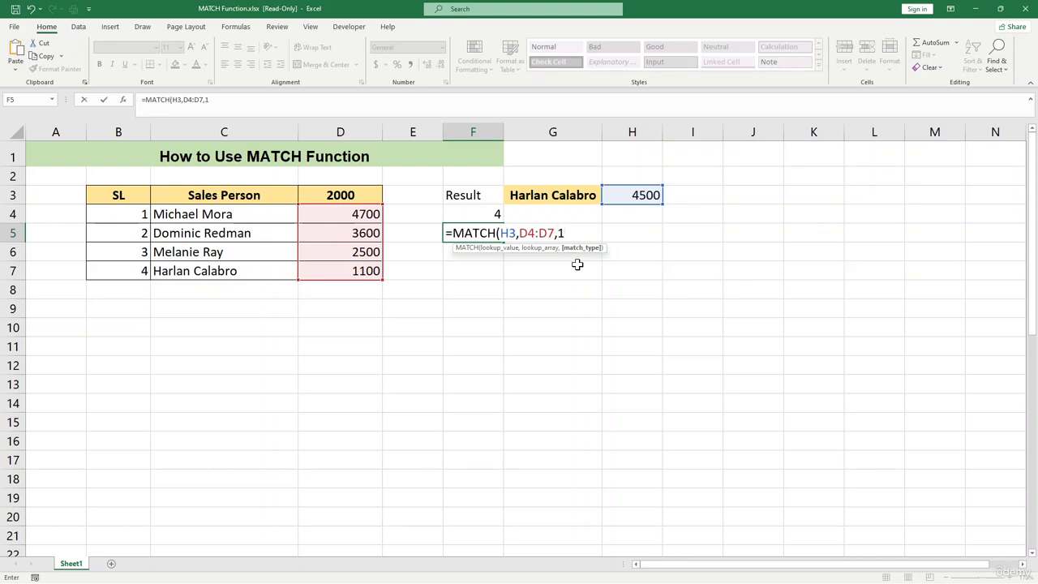
{"action": "key", "text": "Return"}
{"action": "left_click", "coordinate": [639, 194]}
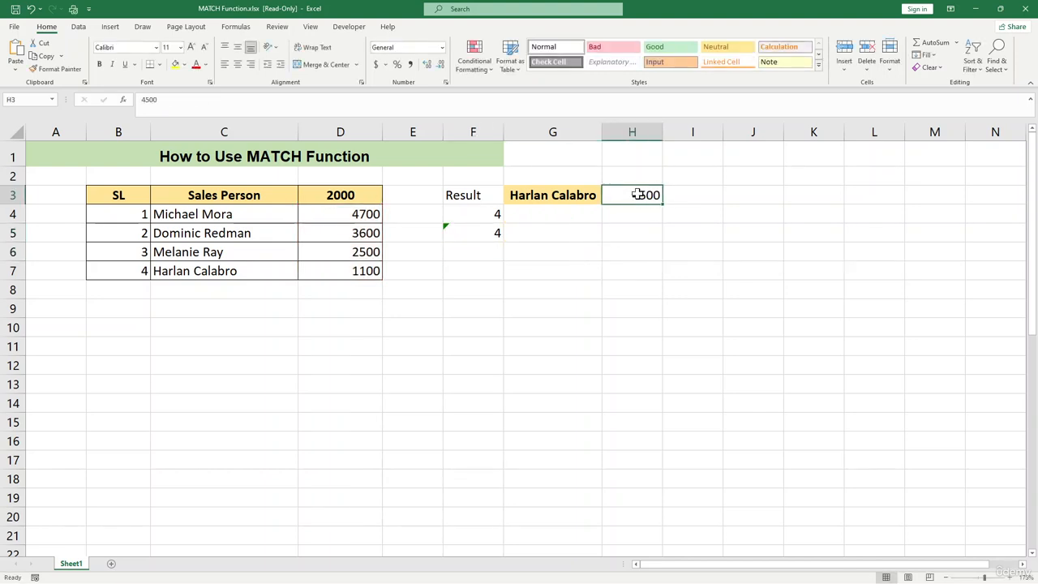
{"action": "left_click", "coordinate": [491, 232]}
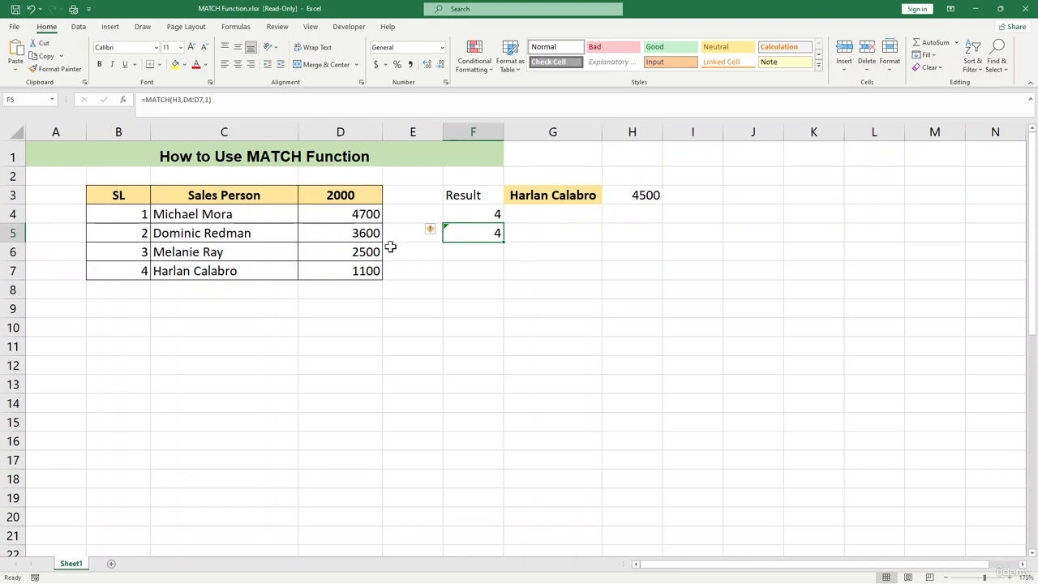
{"action": "left_click", "coordinate": [640, 194]}
Step: Sort the sales values in D4:D7 from largest to smallest, continuing with the current selection only
{"action": "left_click_drag", "start_coordinate": [352, 221], "coordinate": [364, 271]}
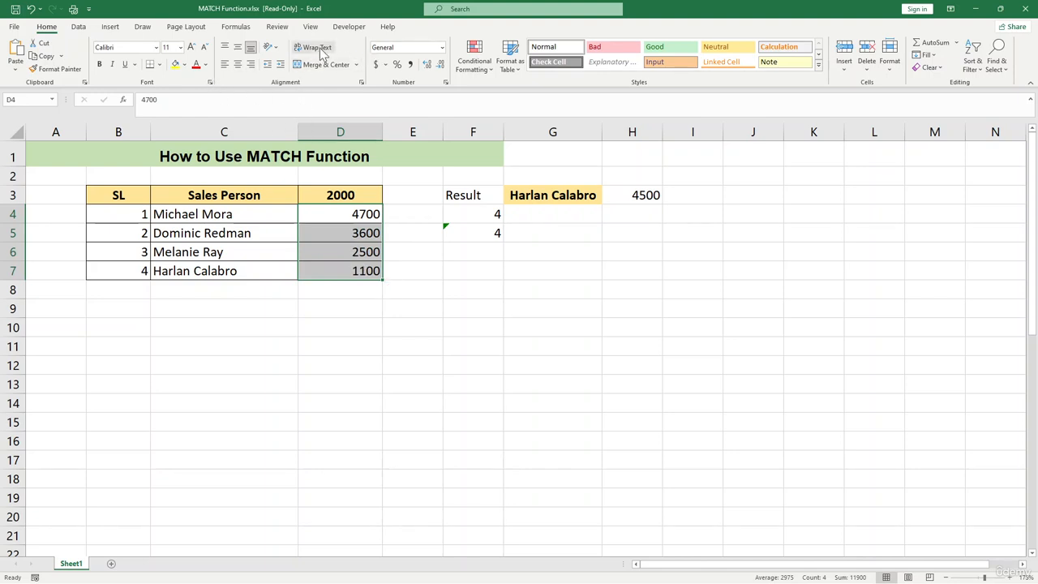
{"action": "left_click", "coordinate": [78, 26]}
{"action": "left_click", "coordinate": [314, 70]}
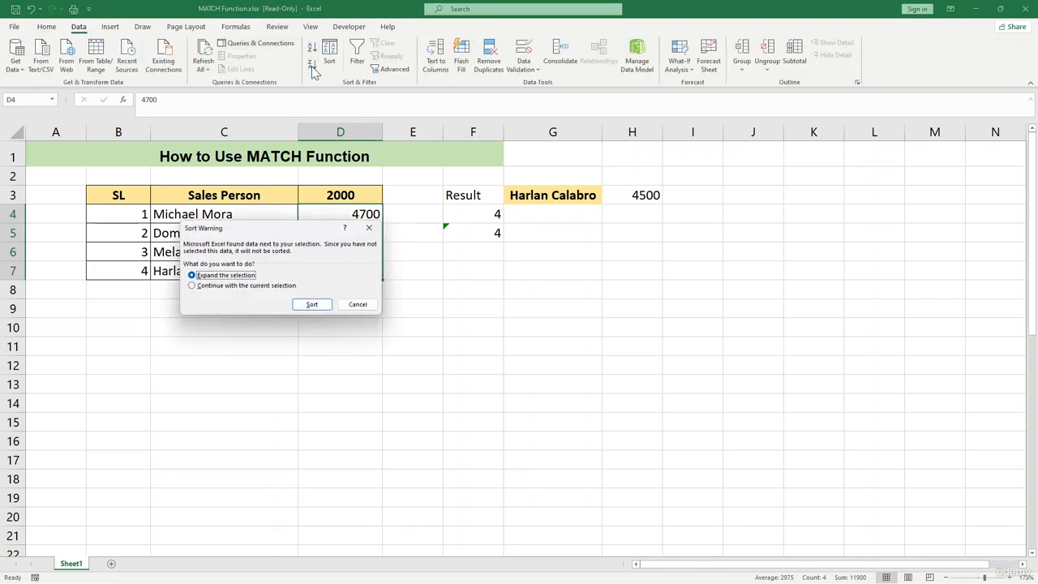
{"action": "left_click", "coordinate": [264, 288]}
{"action": "left_click", "coordinate": [312, 304]}
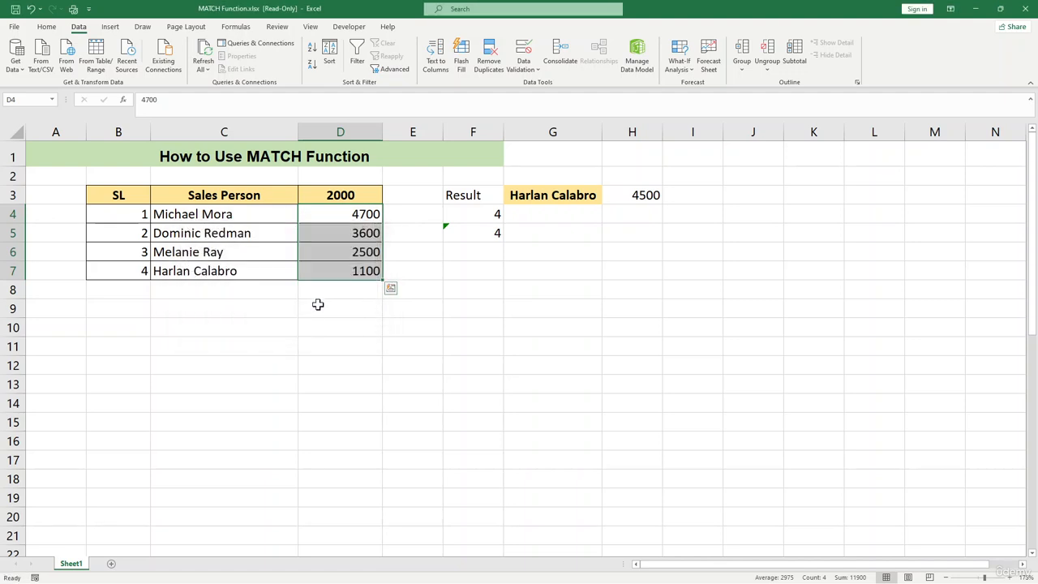
Step: Sort the sales values in D4:D7 from smallest to largest without expanding the selection, and compare them with the result in F5
{"action": "left_click", "coordinate": [313, 47]}
{"action": "left_click", "coordinate": [220, 286]}
{"action": "left_click", "coordinate": [311, 304]}
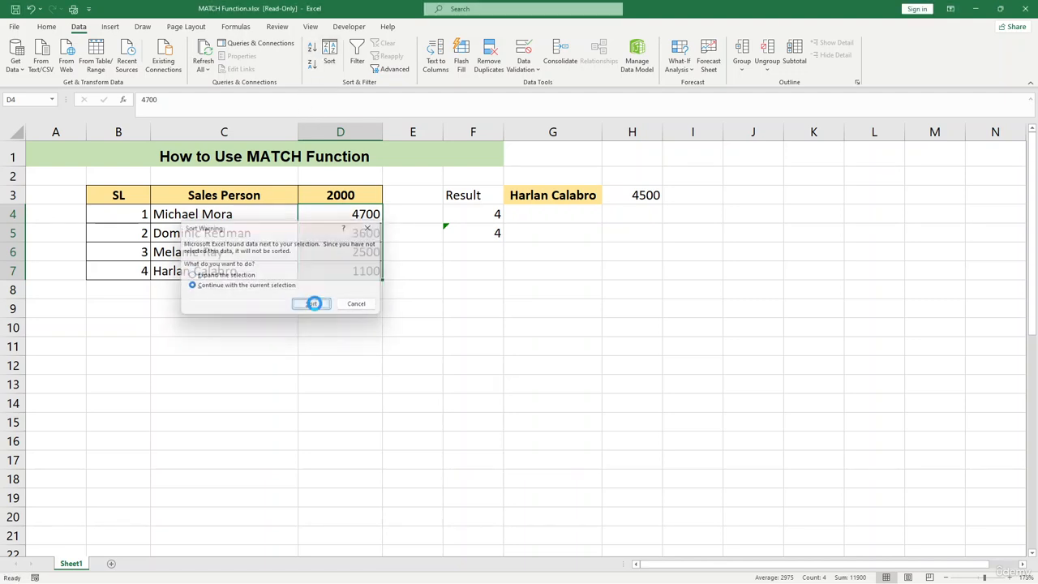
{"action": "left_click", "coordinate": [372, 253]}
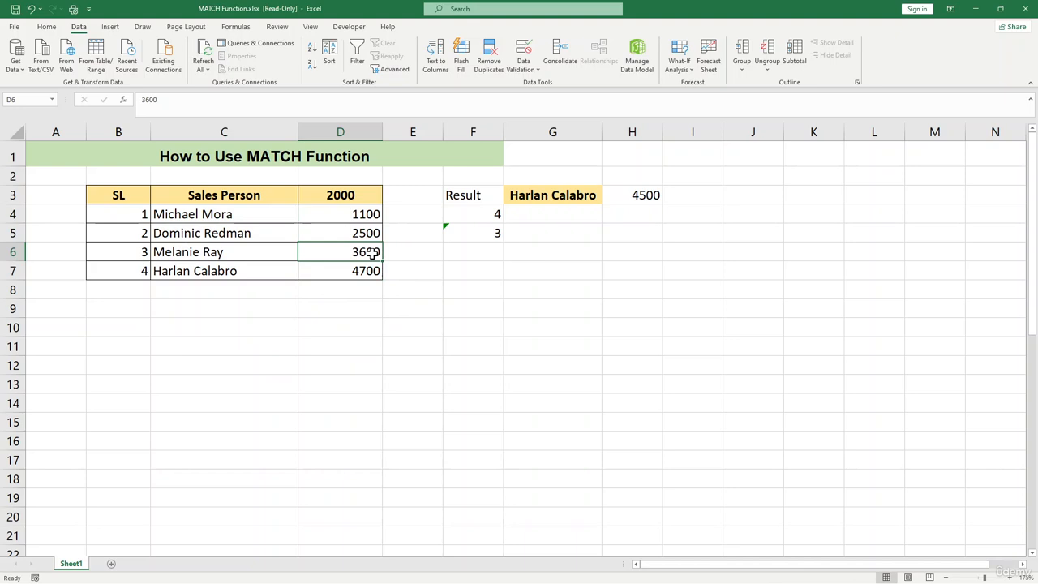
{"action": "left_click", "coordinate": [490, 233]}
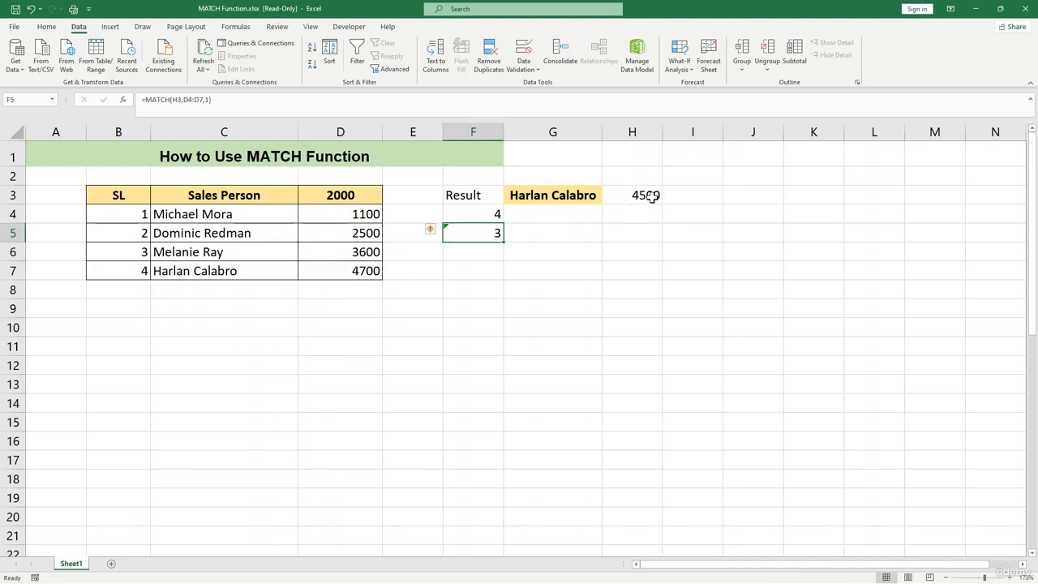
{"action": "left_click", "coordinate": [363, 254]}
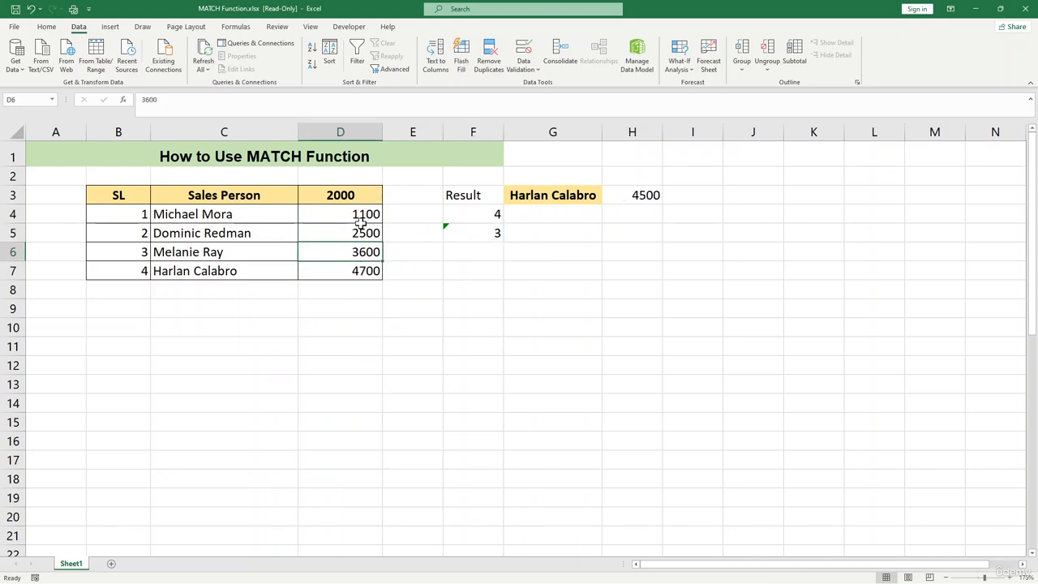
{"action": "left_click_drag", "start_coordinate": [360, 223], "coordinate": [357, 271]}
{"action": "left_click", "coordinate": [473, 289]}
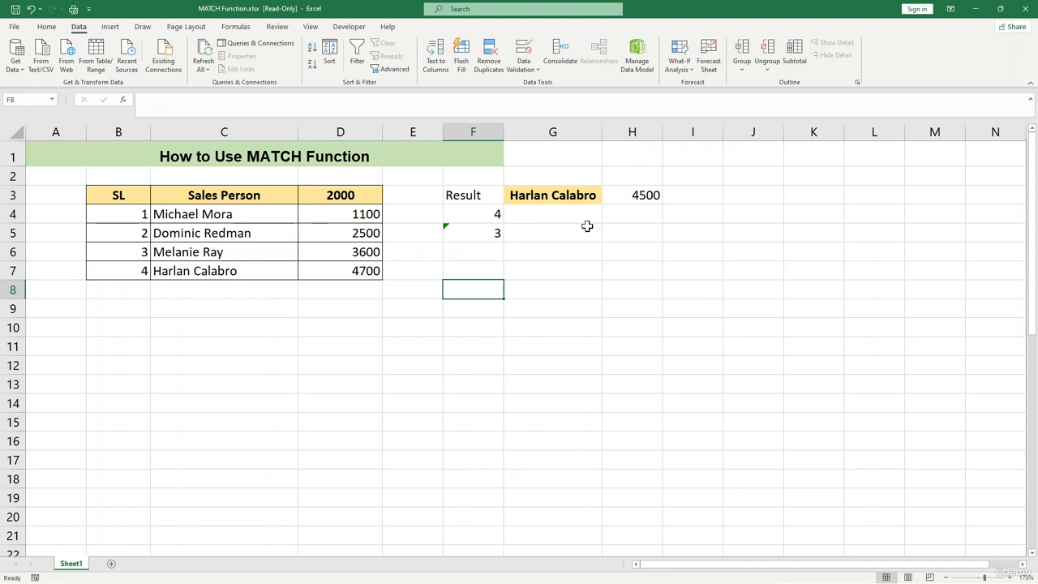
Step: Set the lookup sales value in H3 to 4700
{"action": "left_click", "coordinate": [639, 196]}
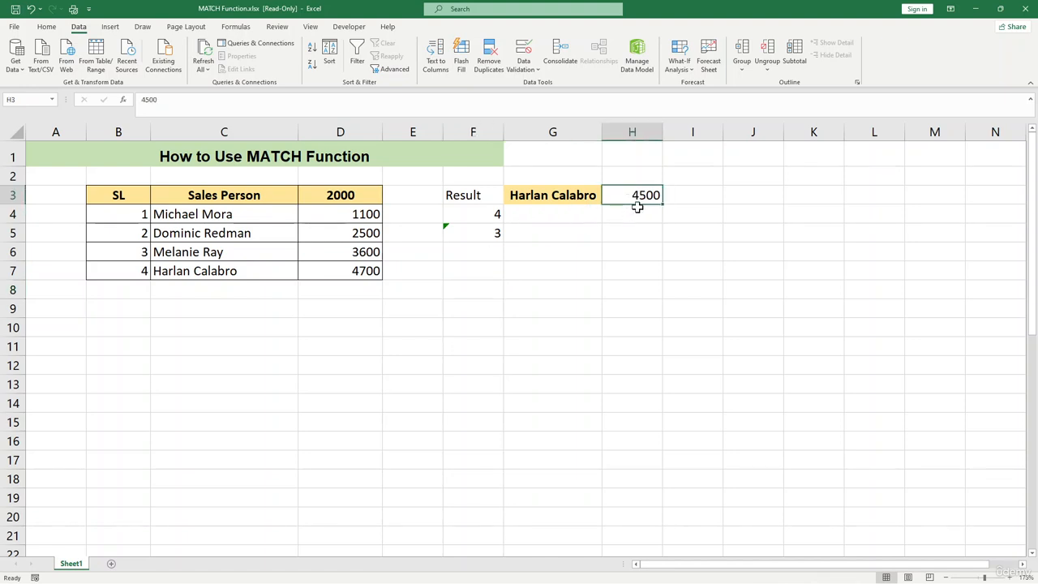
{"action": "type", "text": "7"}
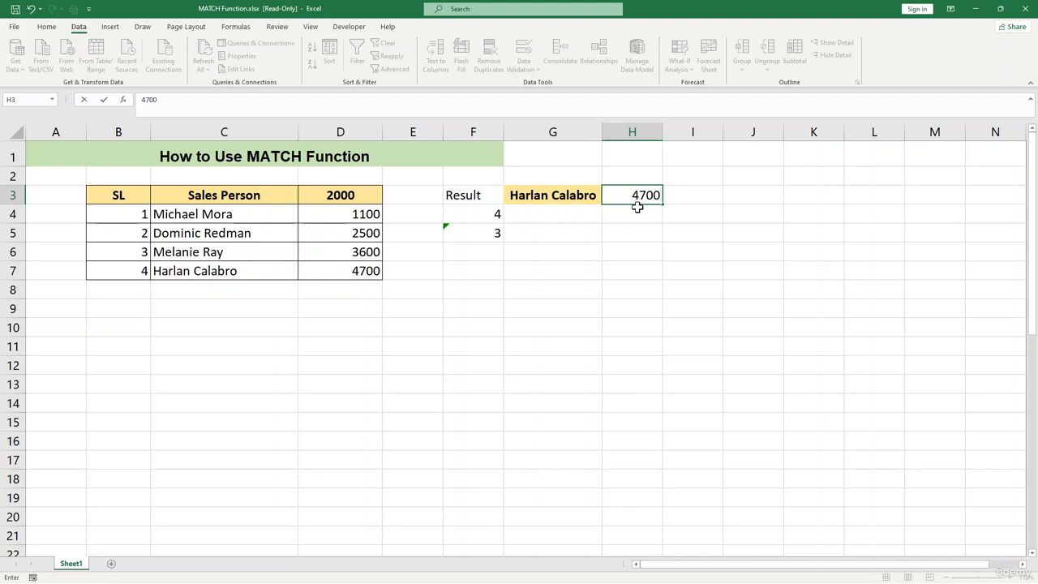
{"action": "key", "text": "Return"}
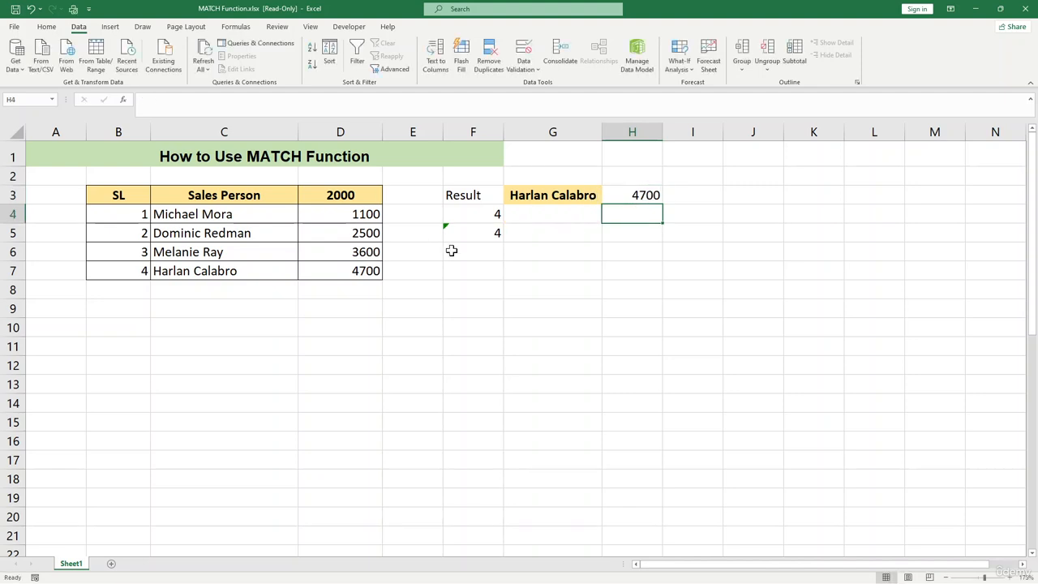
{"action": "left_click", "coordinate": [638, 196]}
Step: Change the match type argument of the MATCH formula in F5 to -1 for a greater-than match
{"action": "left_click", "coordinate": [491, 233]}
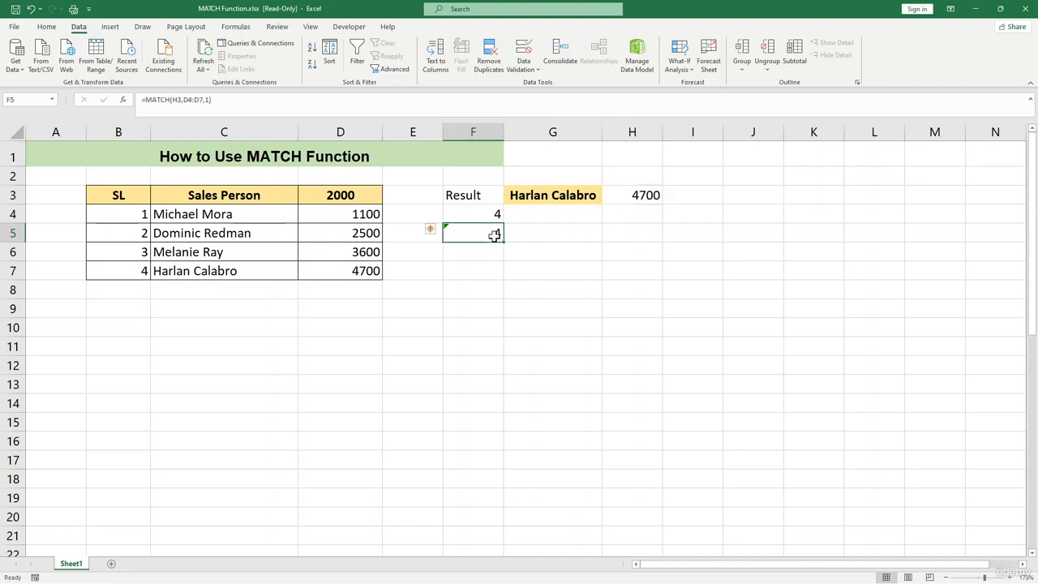
{"action": "double_click", "coordinate": [206, 99]}
{"action": "type", "text": "1"}
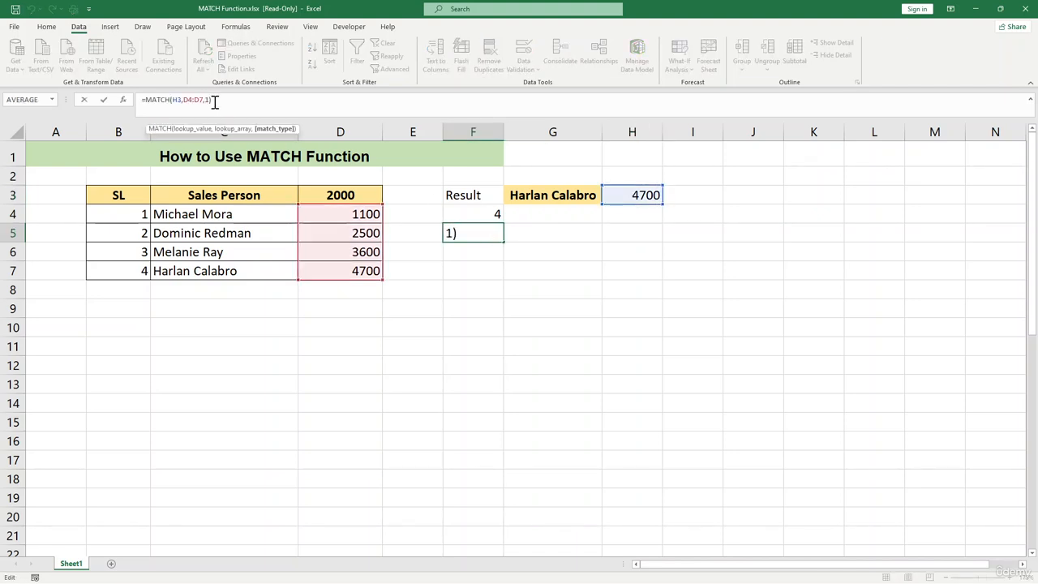
{"action": "type", "text": "-"}
{"action": "key", "text": "Return"}
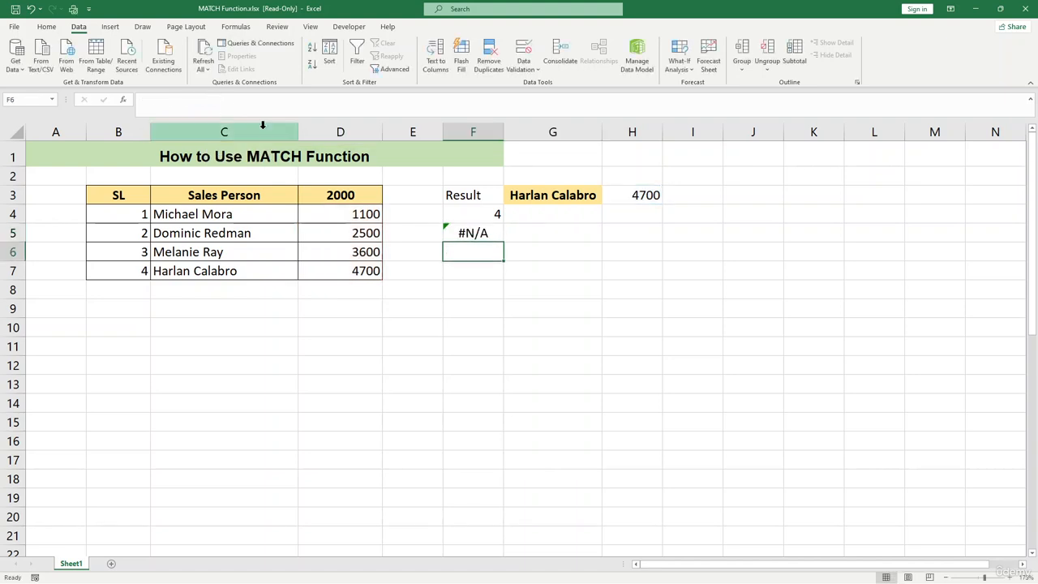
{"action": "left_click", "coordinate": [486, 234]}
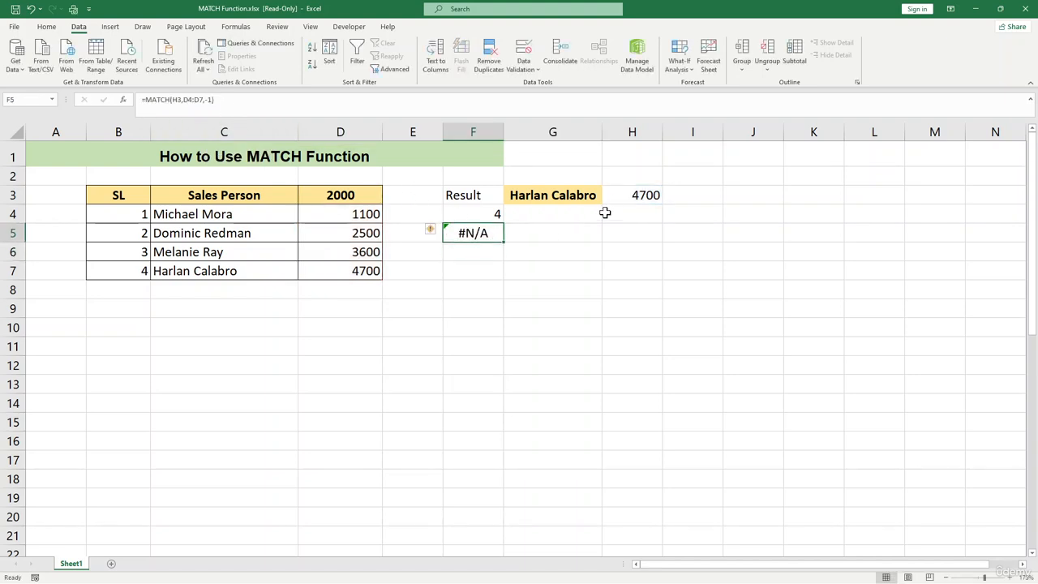
{"action": "left_click", "coordinate": [630, 201]}
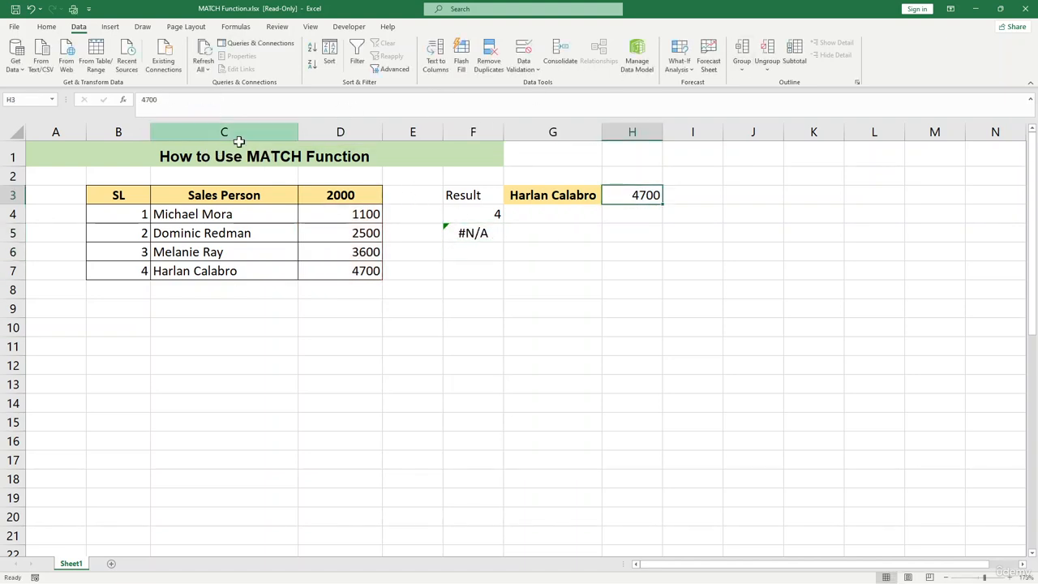
{"action": "left_click", "coordinate": [446, 233]}
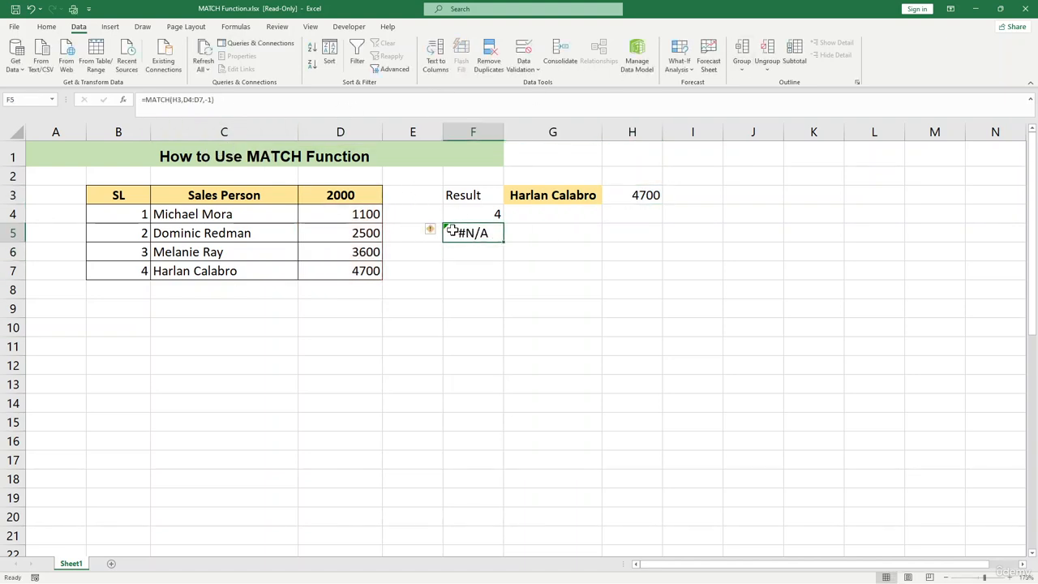
Step: Sort D4:D7 in descending order, continuing with the current selection, to suit the -1 match type in F5
{"action": "left_click", "coordinate": [312, 58]}
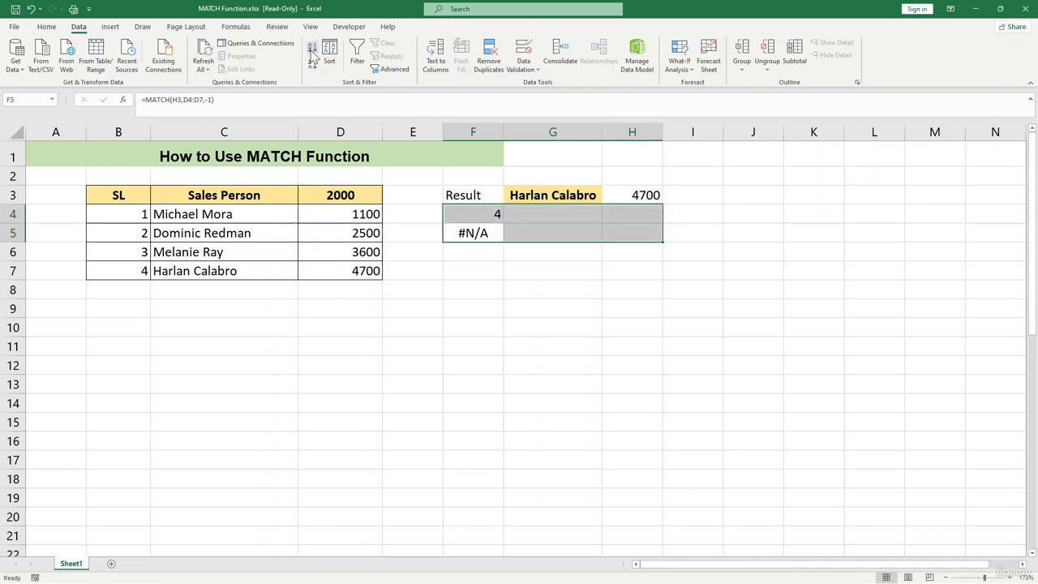
{"action": "left_click", "coordinate": [559, 284]}
{"action": "left_click_drag", "start_coordinate": [372, 217], "coordinate": [360, 271]}
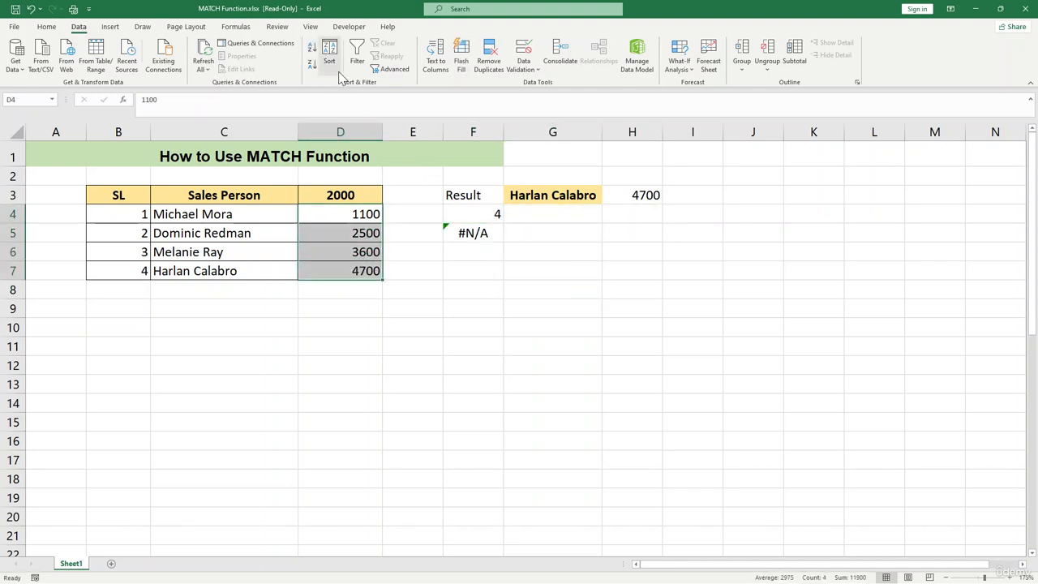
{"action": "left_click", "coordinate": [312, 62]}
{"action": "left_click", "coordinate": [280, 284]}
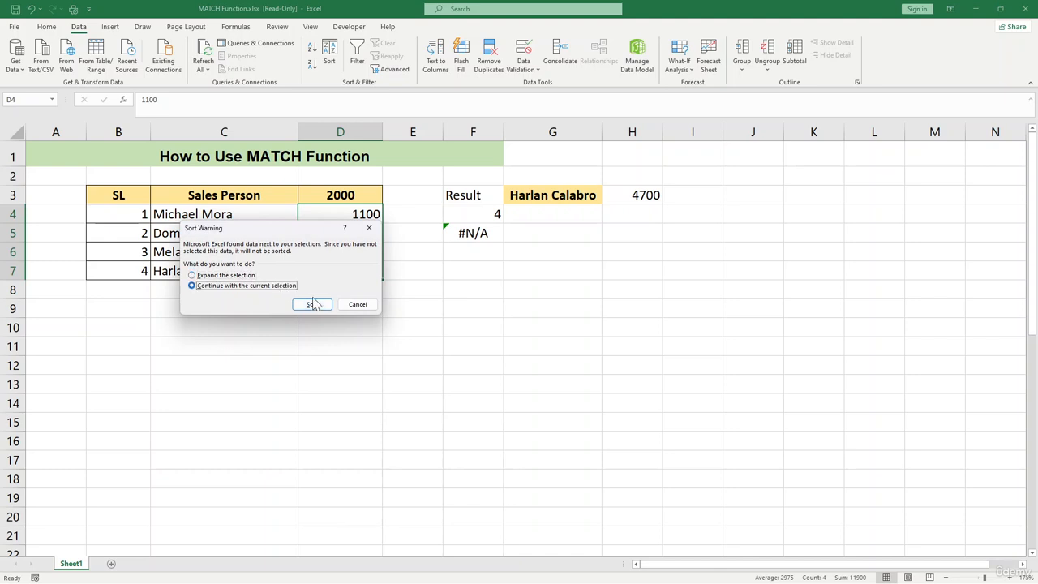
{"action": "left_click", "coordinate": [312, 304]}
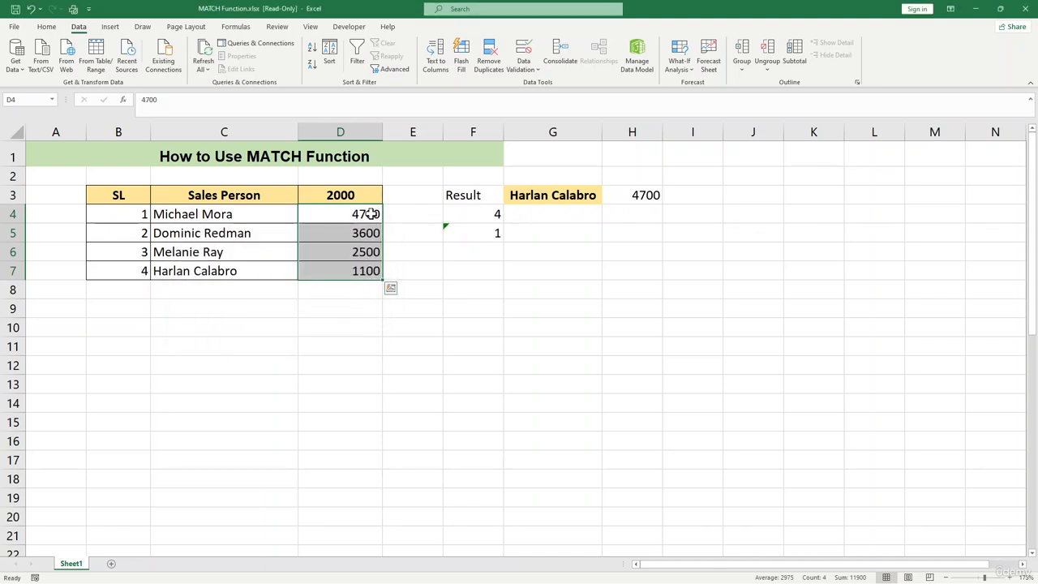
{"action": "left_click_drag", "start_coordinate": [370, 214], "coordinate": [366, 284]}
{"action": "left_click", "coordinate": [482, 346]}
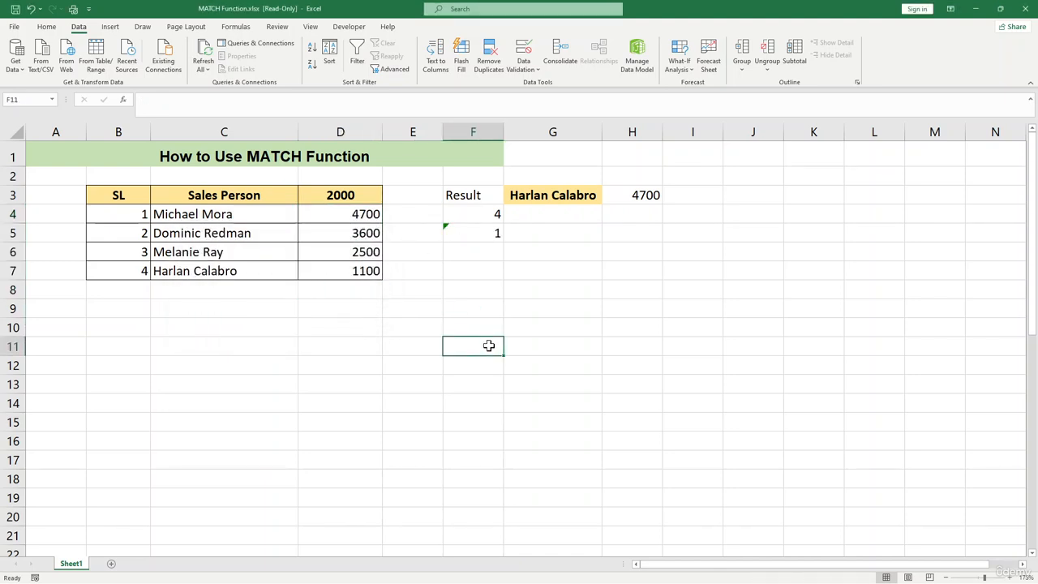